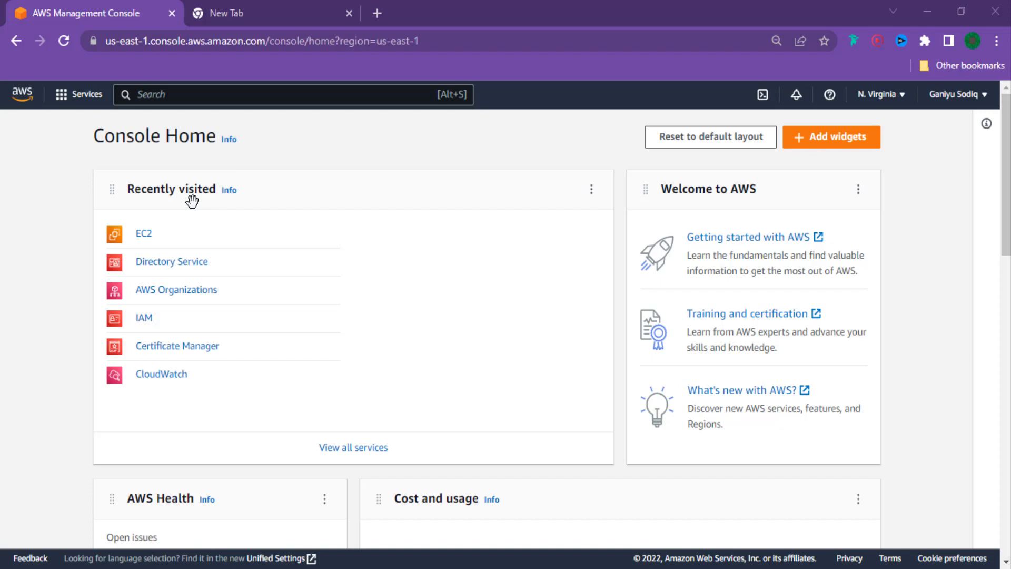
Open the EC2 security groups list and deselect the default security group.
click(150, 241)
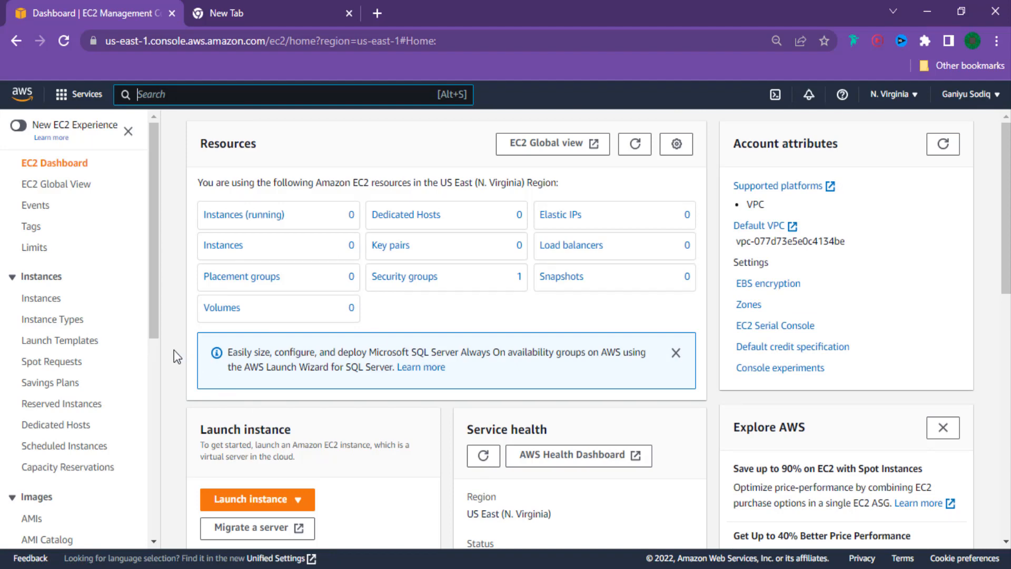
scroll(66, 343, down, 5)
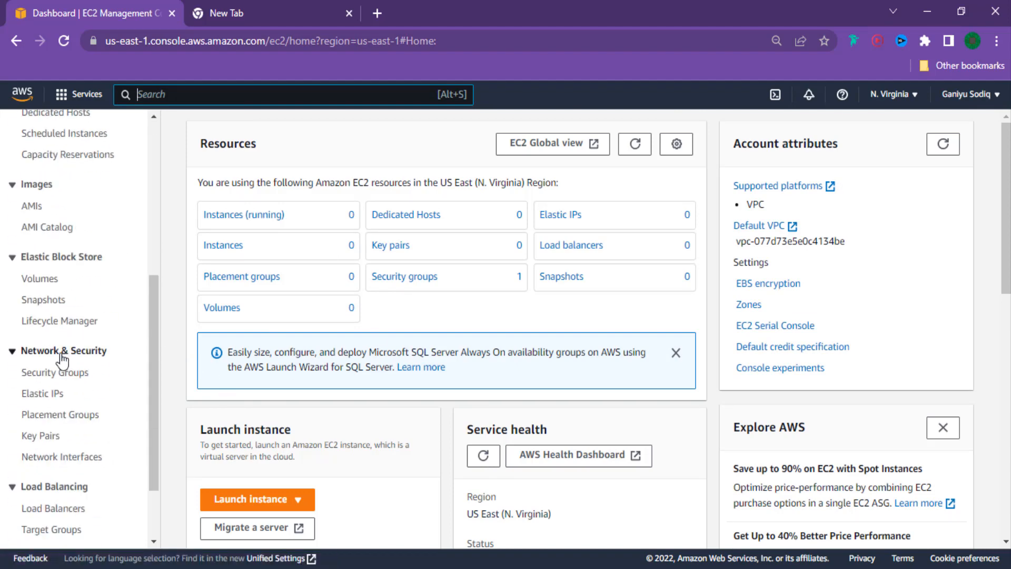
click(58, 380)
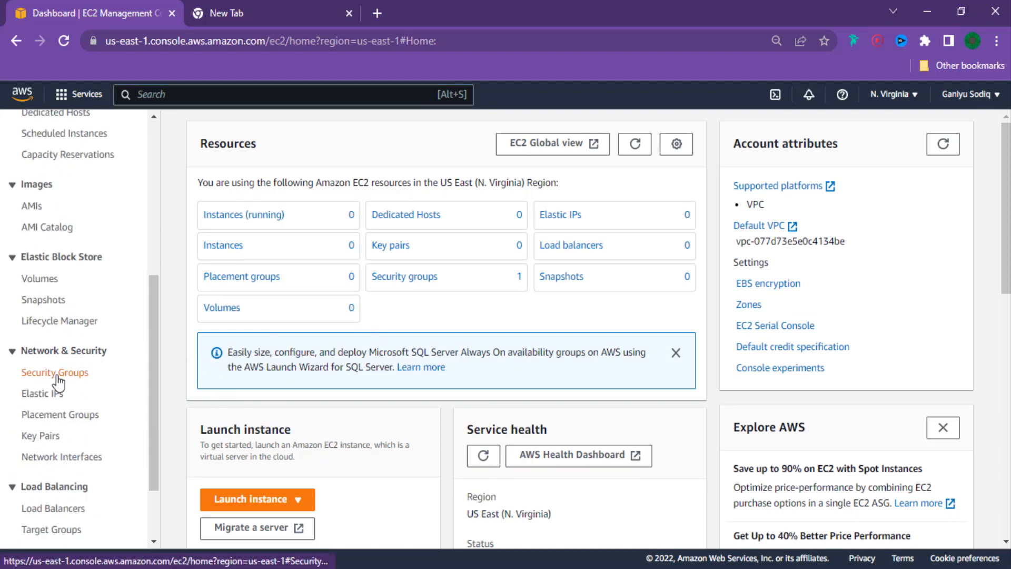
click(58, 379)
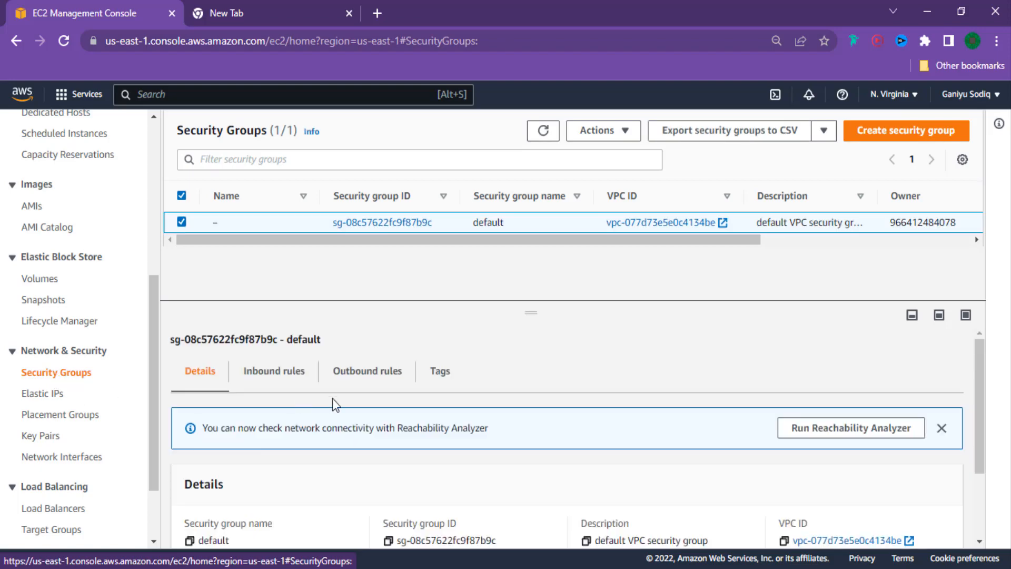
scroll(377, 390, down, 2)
scroll(382, 391, up, 2)
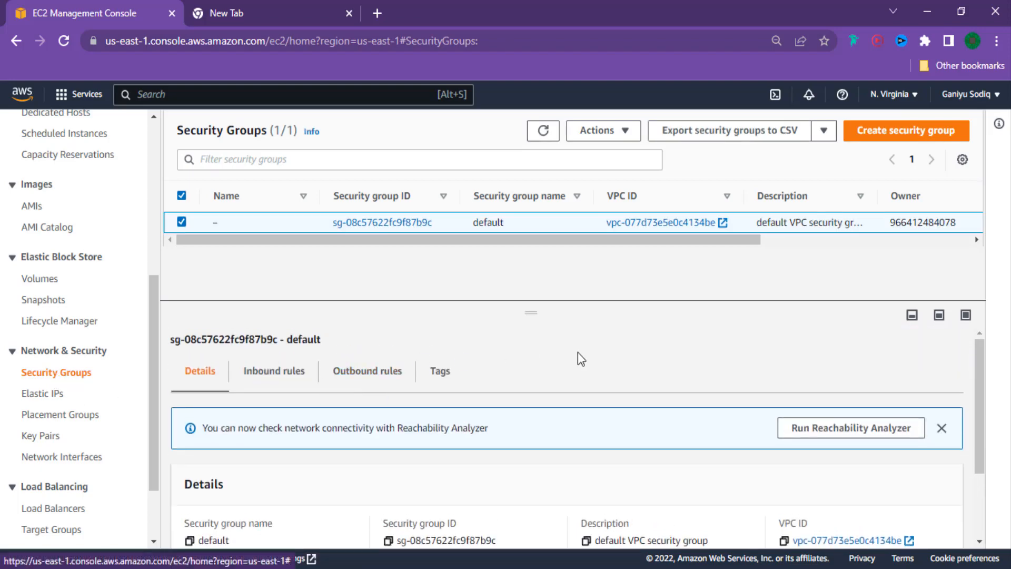
click(181, 221)
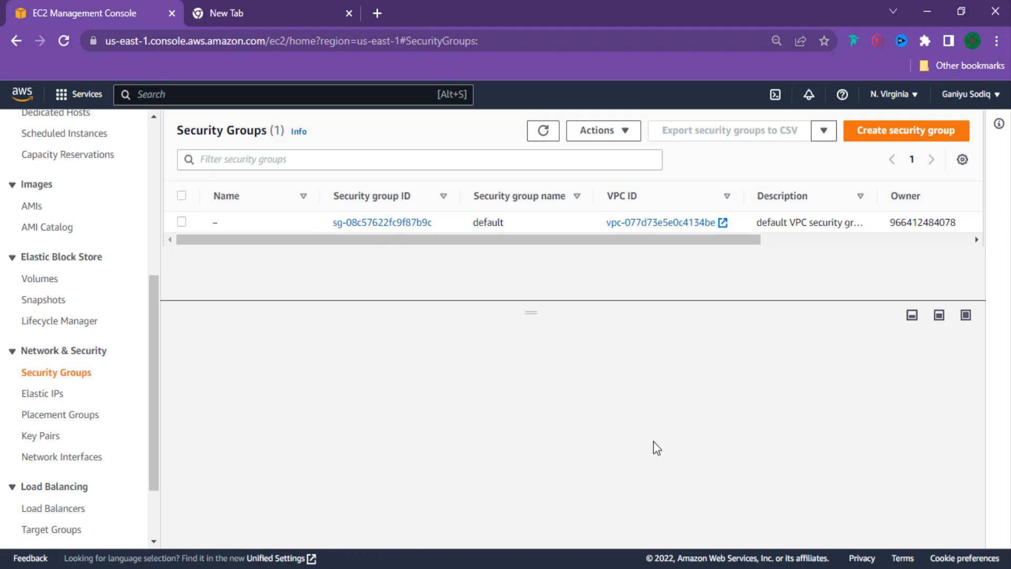
Start creating a new security group and name it halo-web-dev-sg.
click(900, 136)
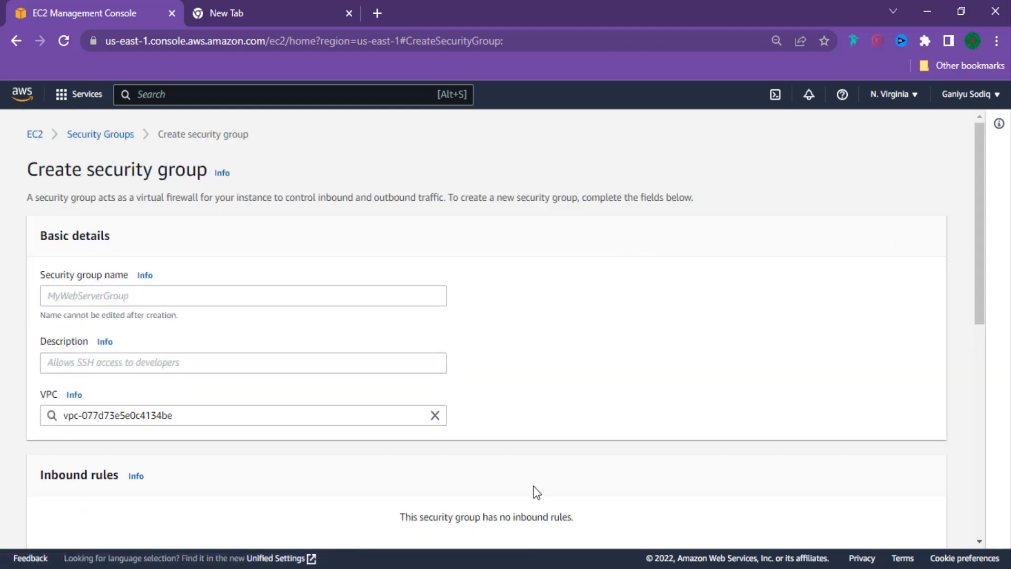
scroll(485, 399, down, 7)
scroll(485, 401, up, 7)
click(131, 292)
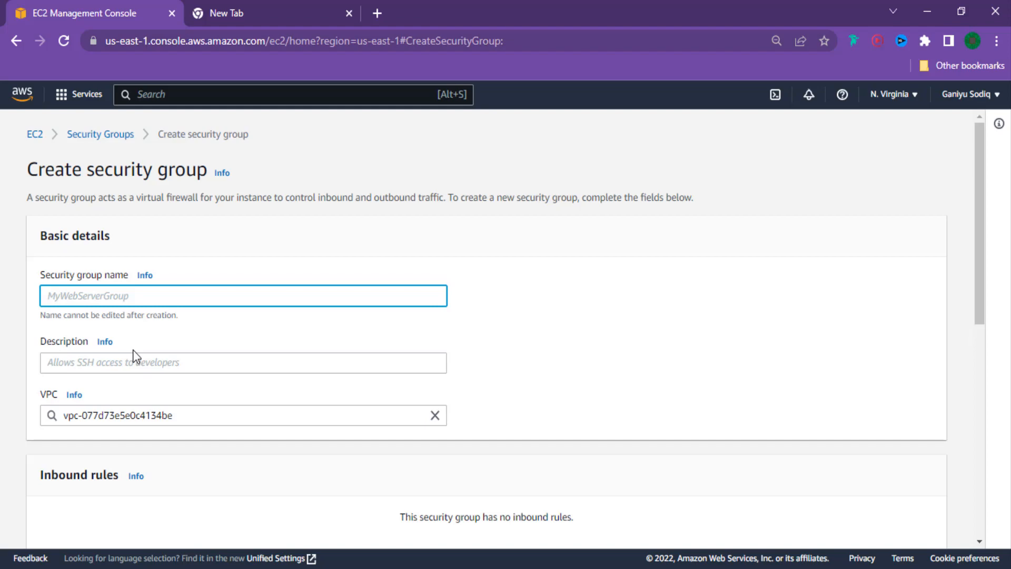
text(halo-)
text(web-dev-sg)
Copy the security group name halo-web-dev-sg into the description.
click(141, 364)
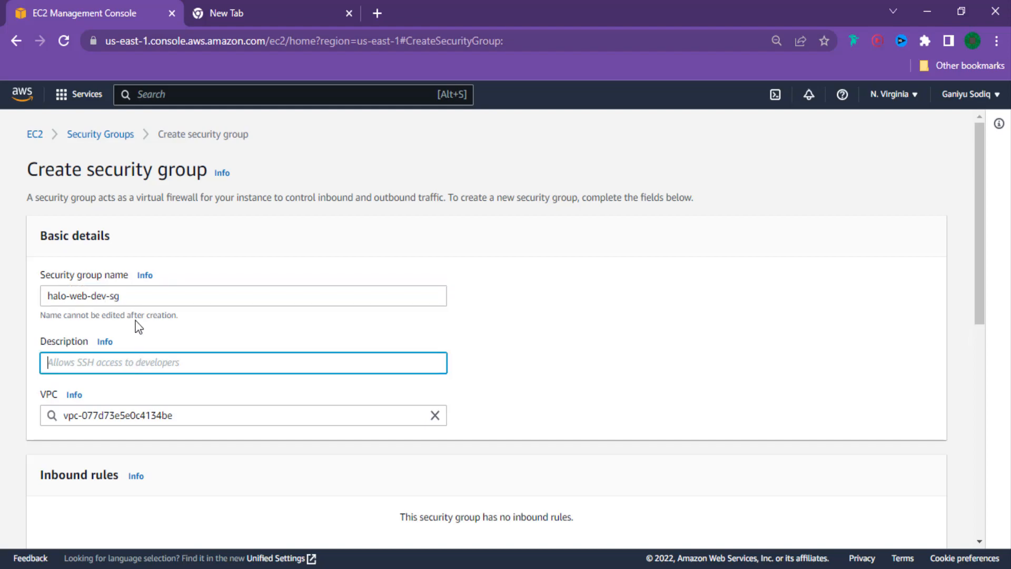
triple_click(145, 299)
key(ctrl+c)
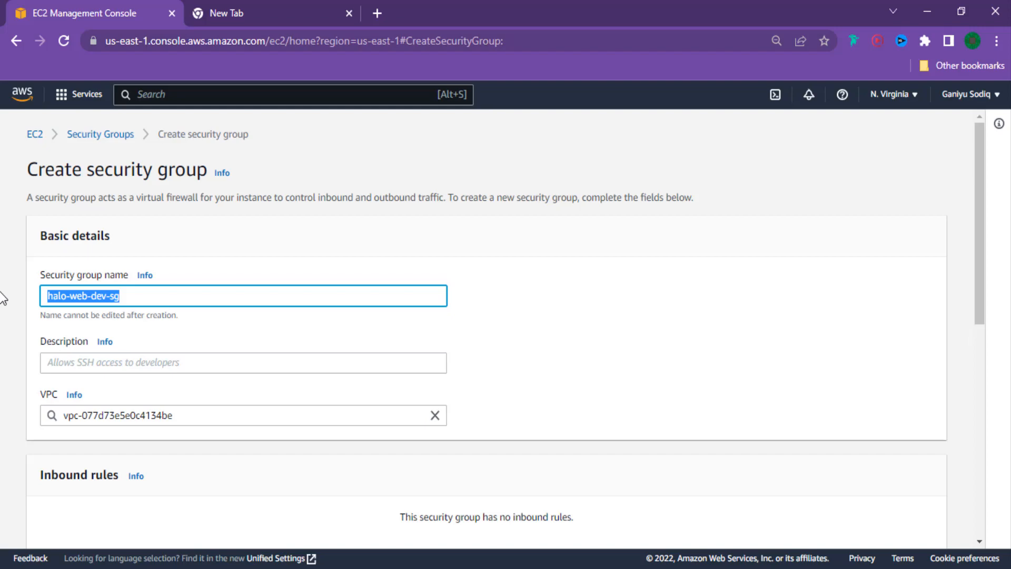
click(71, 364)
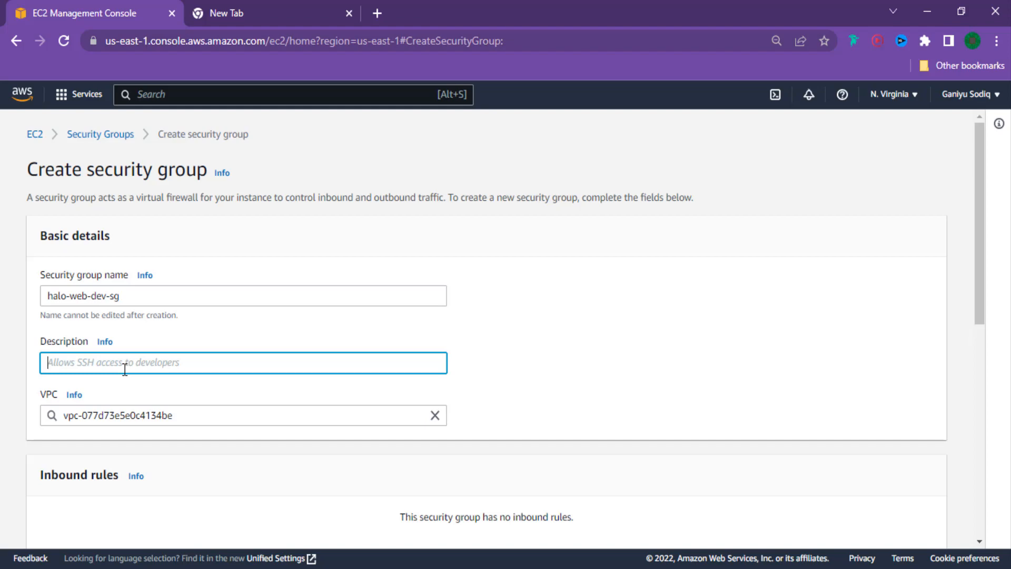
key(ctrl+v)
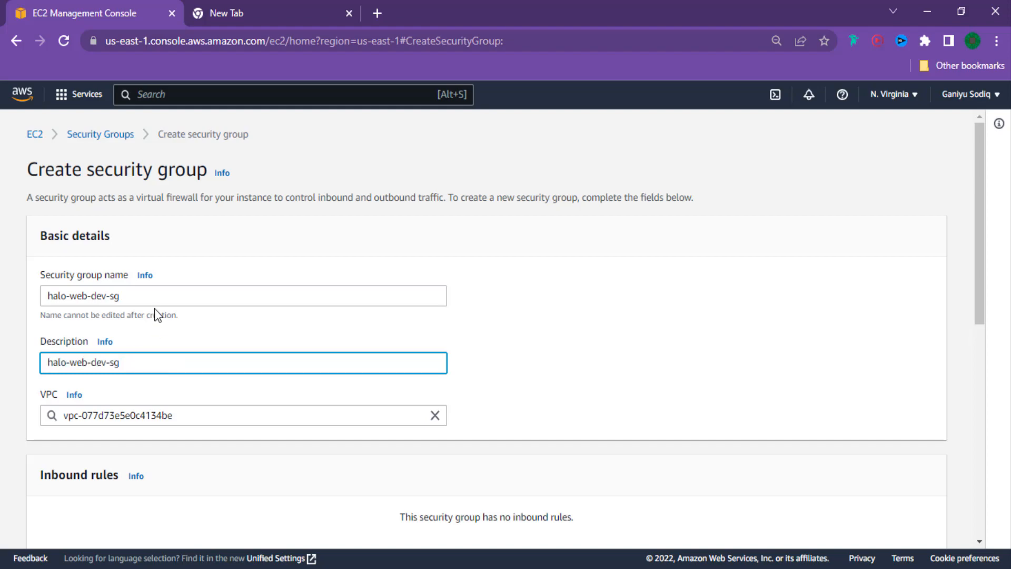
Add a first inbound rule to the security group with the type HTTP.
scroll(220, 358, down, 3)
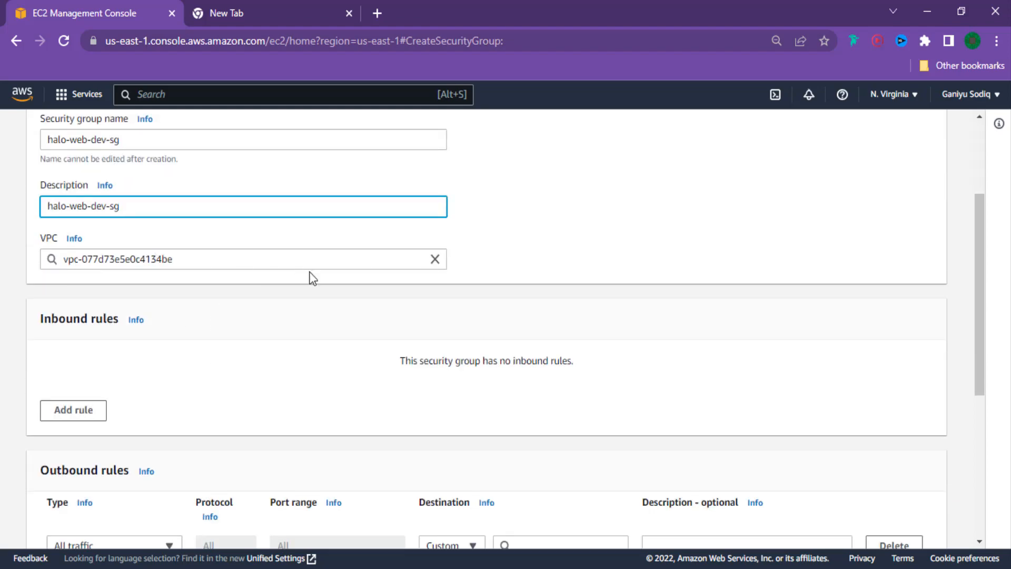
scroll(260, 342, down, 3)
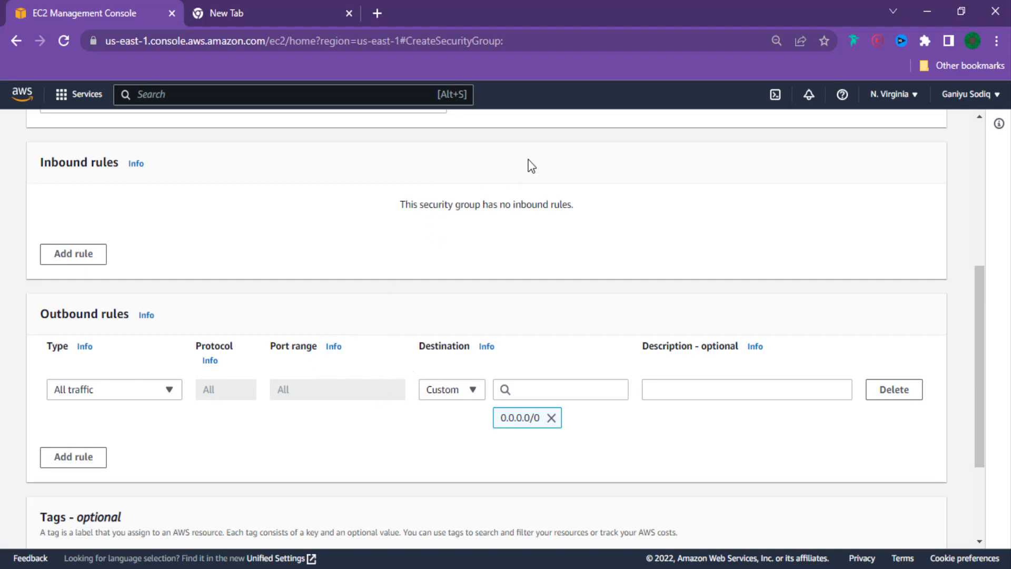
click(87, 253)
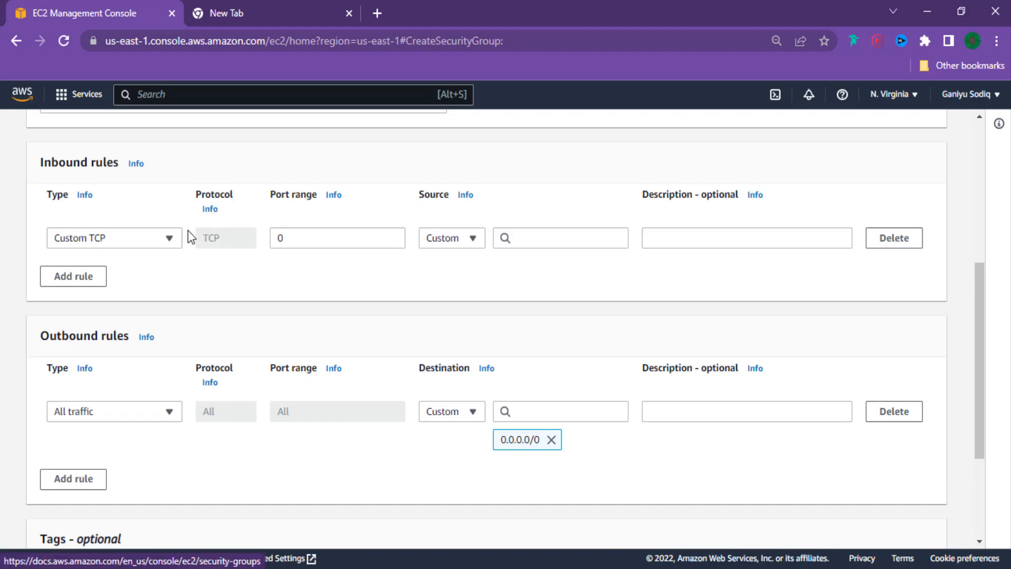
click(167, 240)
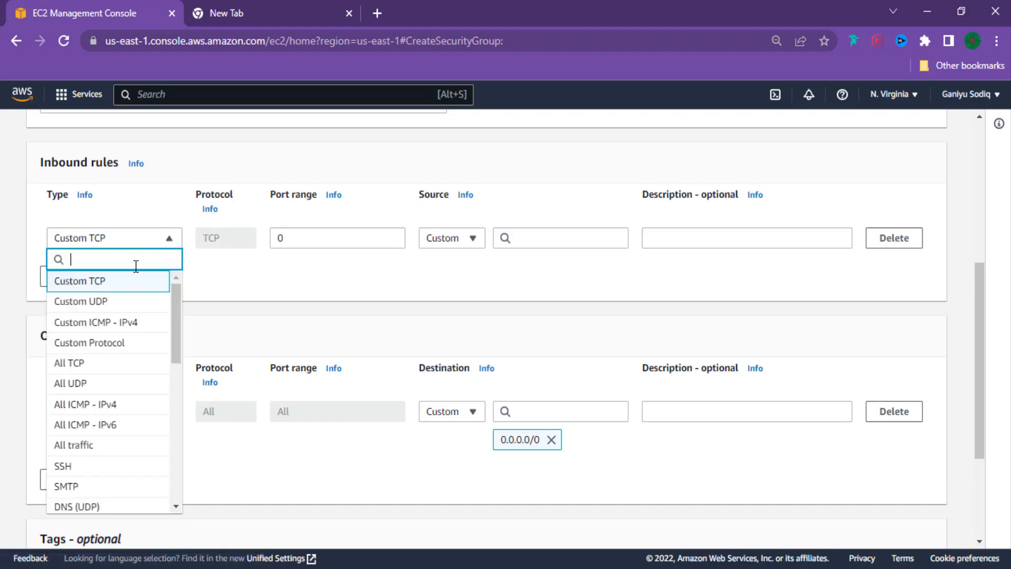
text(http)
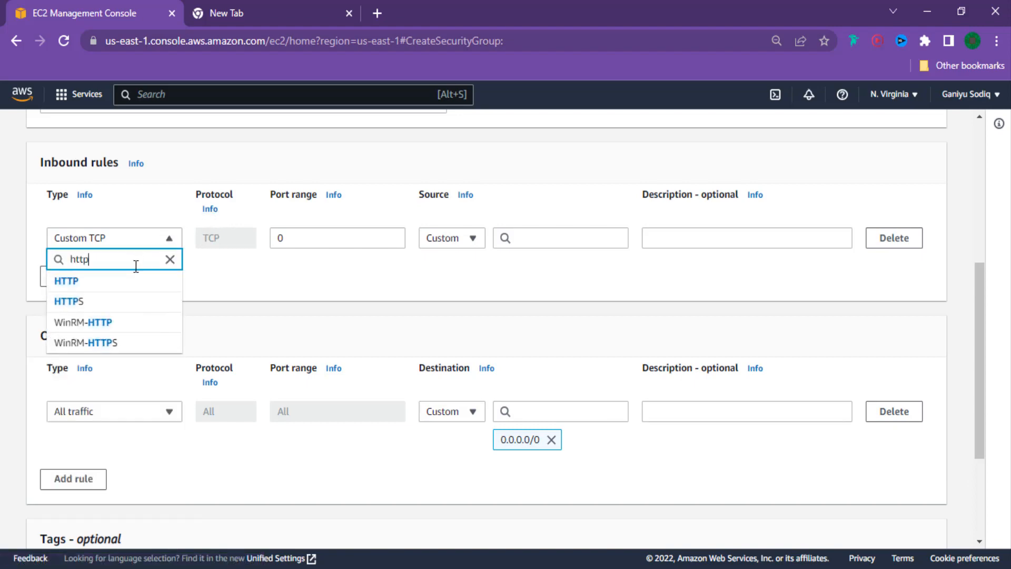
click(122, 284)
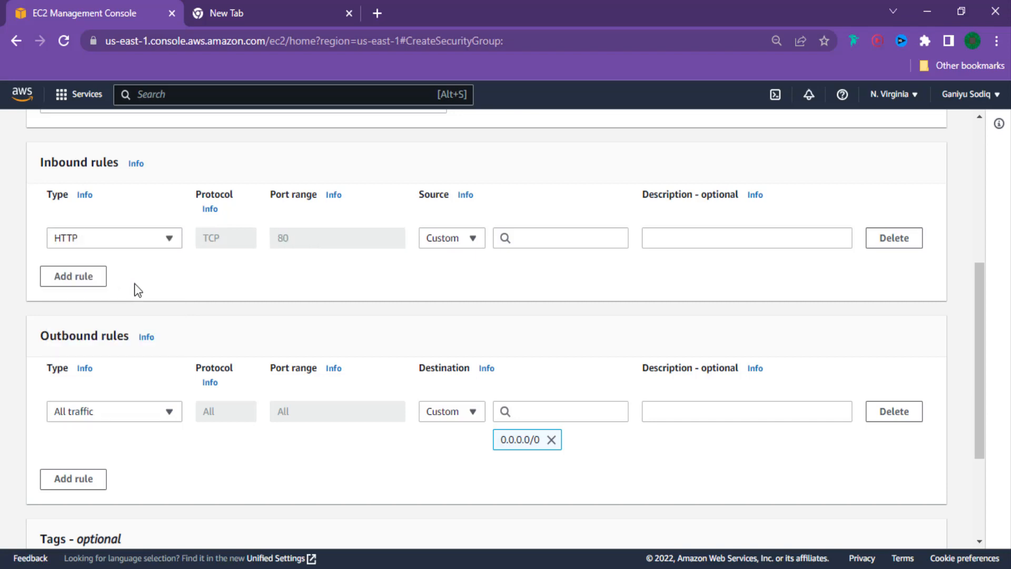
Add a second inbound rule with the type HTTPS.
click(79, 279)
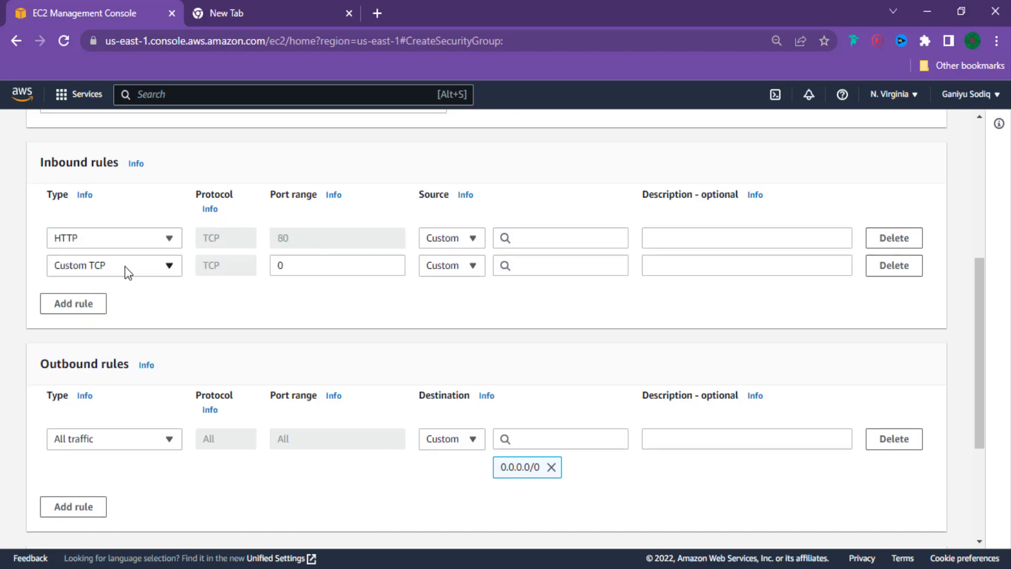
click(157, 274)
text(http)
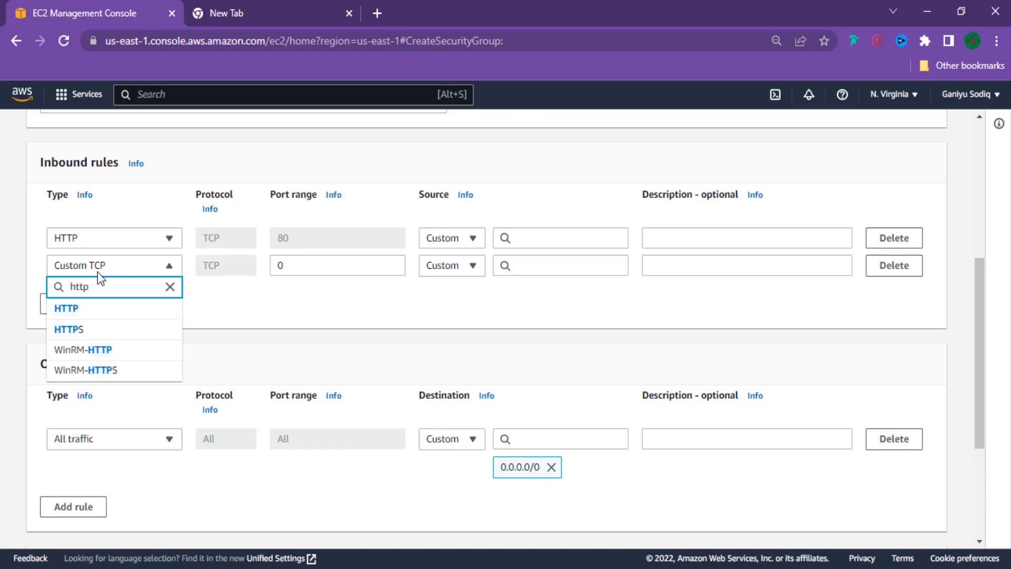
click(93, 331)
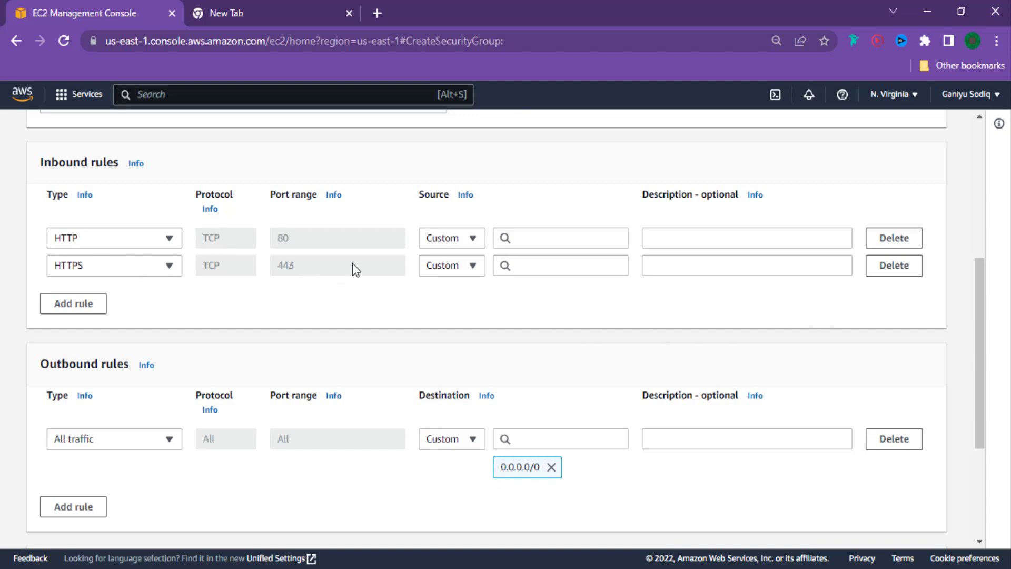
Set the source of the HTTP inbound rule to Anywhere-IPv4 and that of the HTTPS rule to Anywhere-IPv6.
click(474, 239)
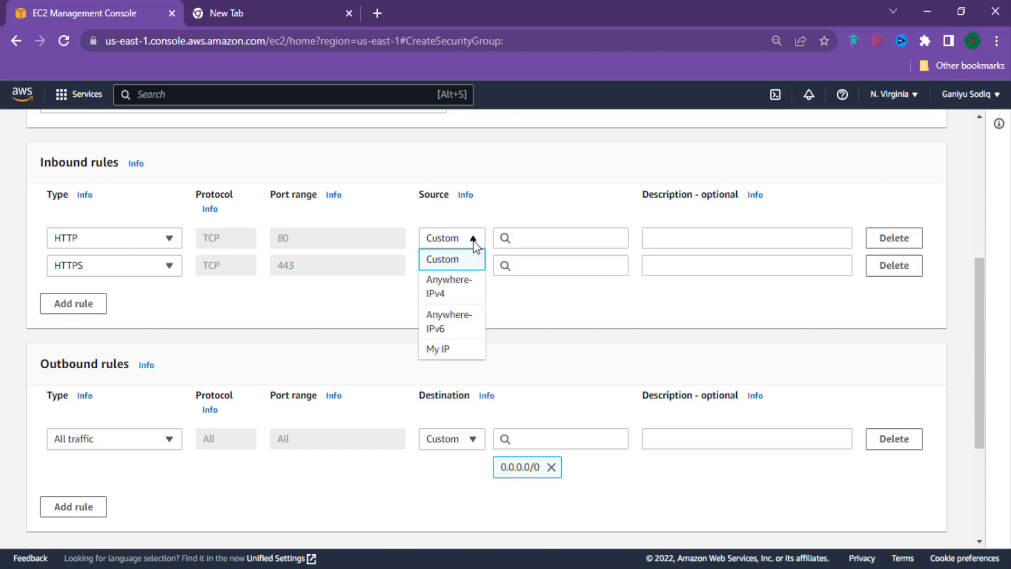
click(467, 294)
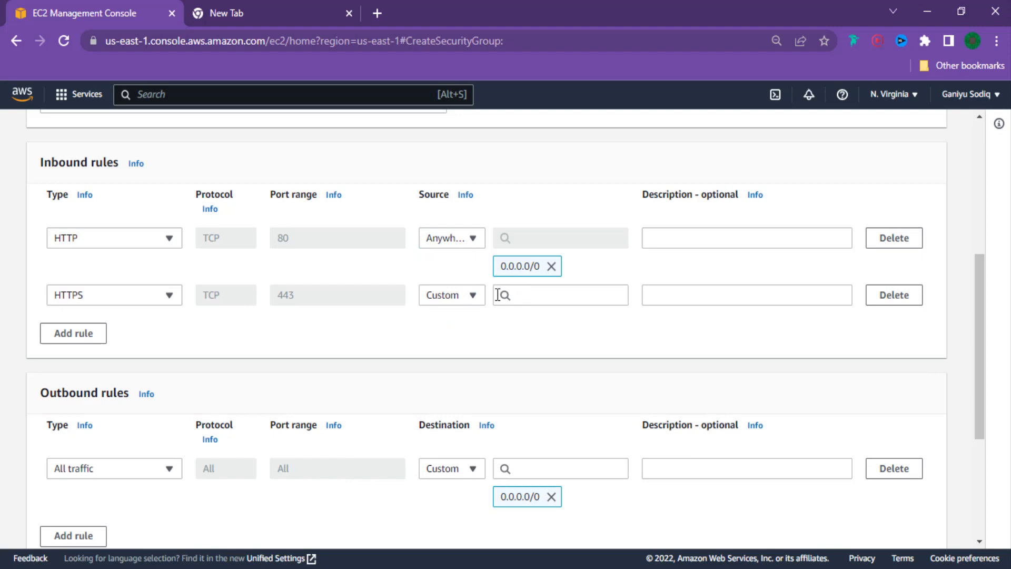
click(467, 302)
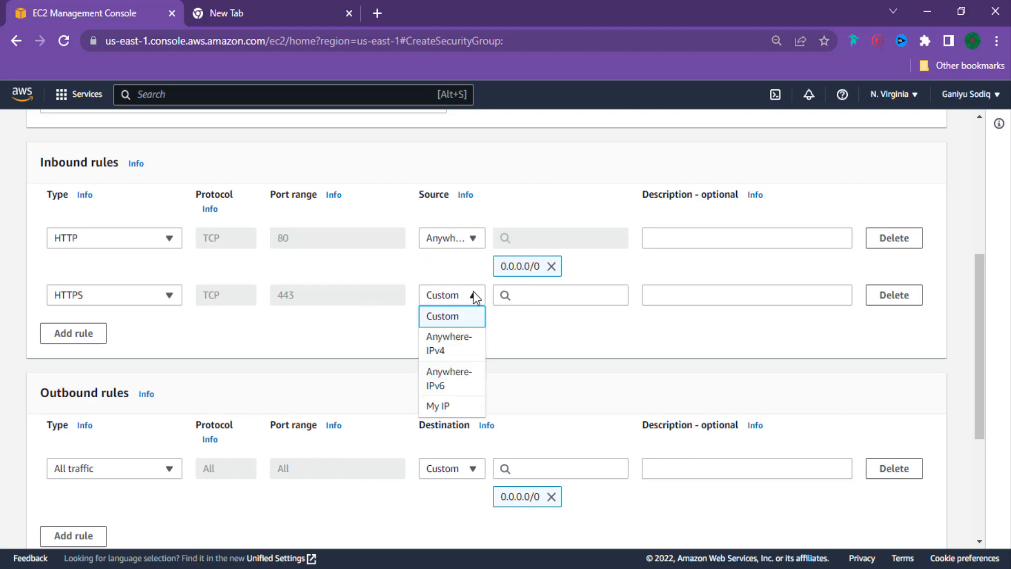
click(463, 385)
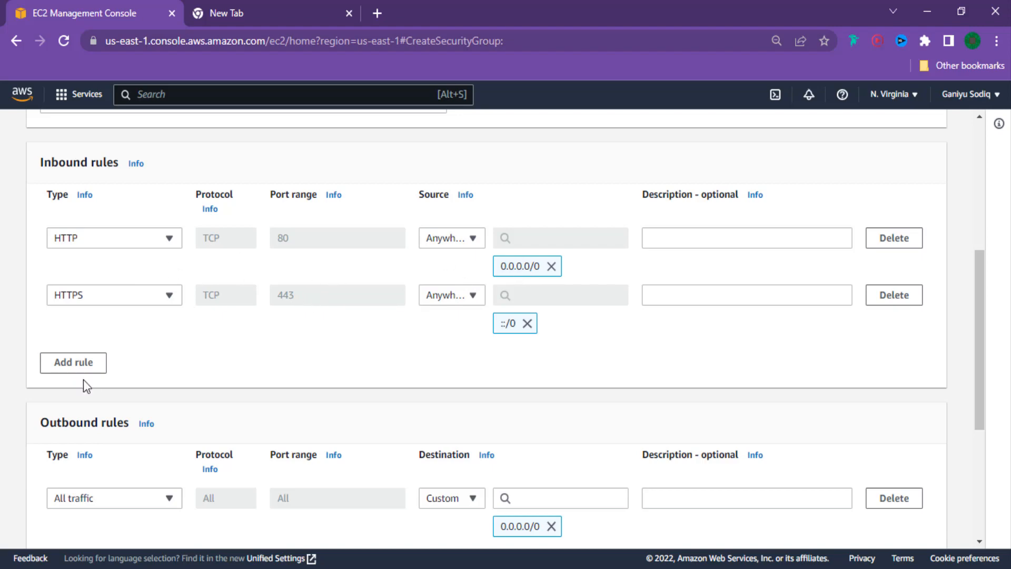
Add a third inbound rule with the type HTTP.
click(97, 369)
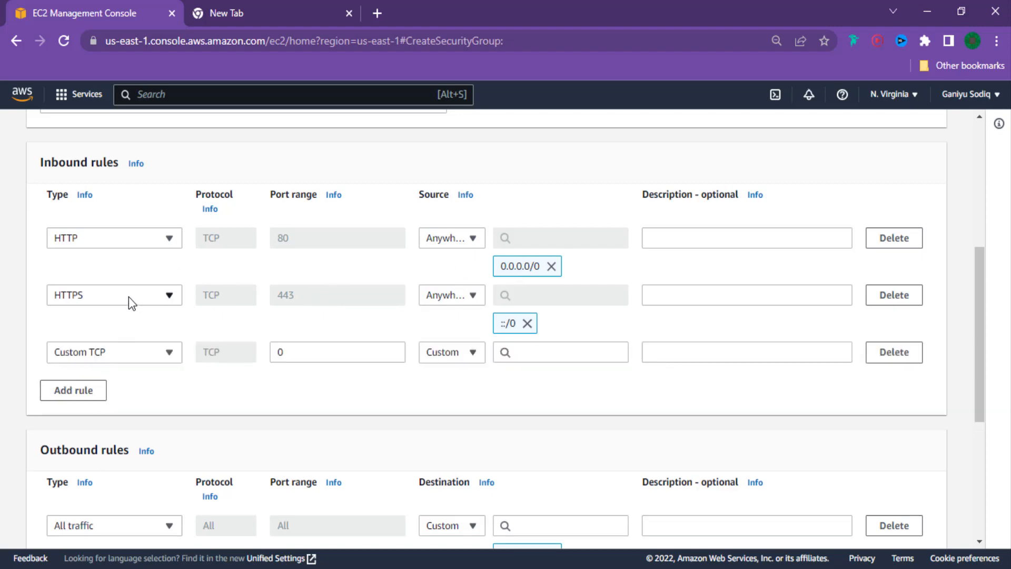
click(175, 359)
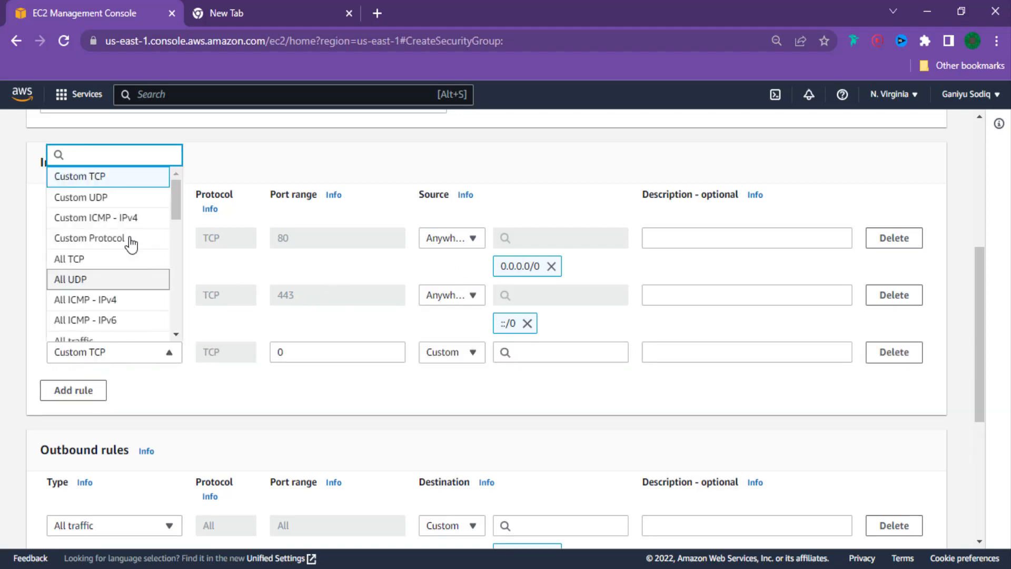
text(htt)
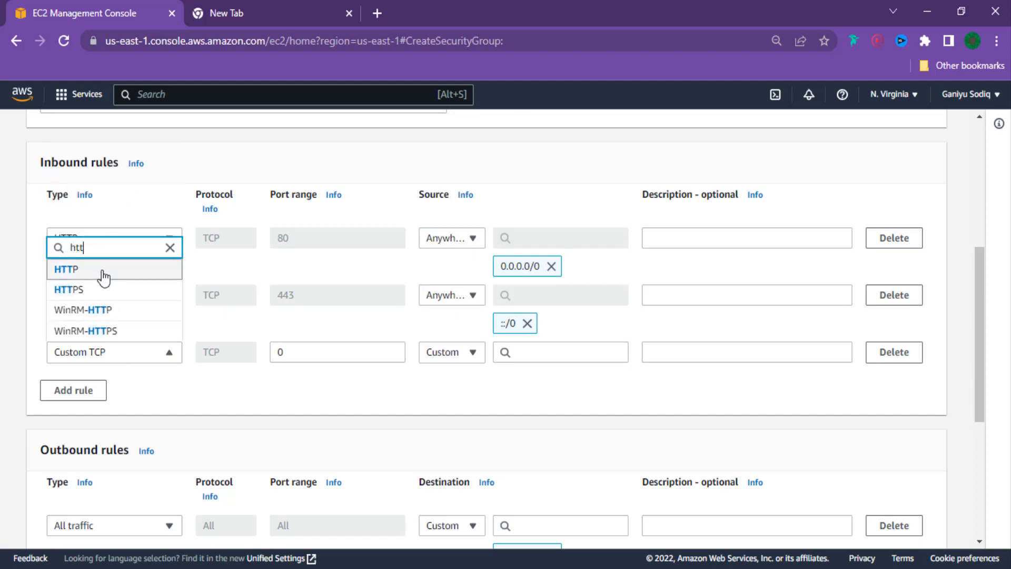
click(101, 274)
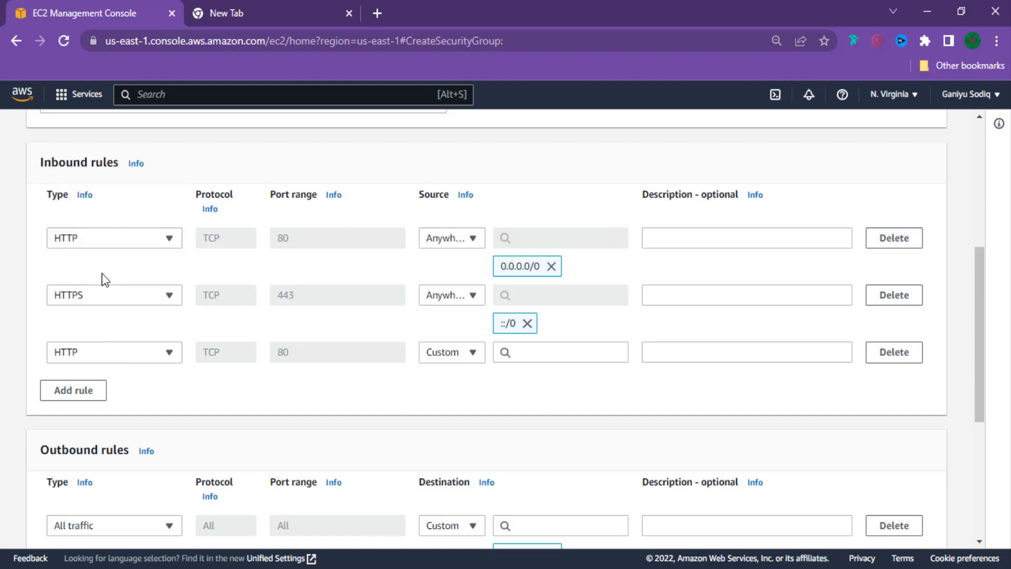
Add a fourth inbound rule with the type HTTPS.
click(96, 399)
click(121, 379)
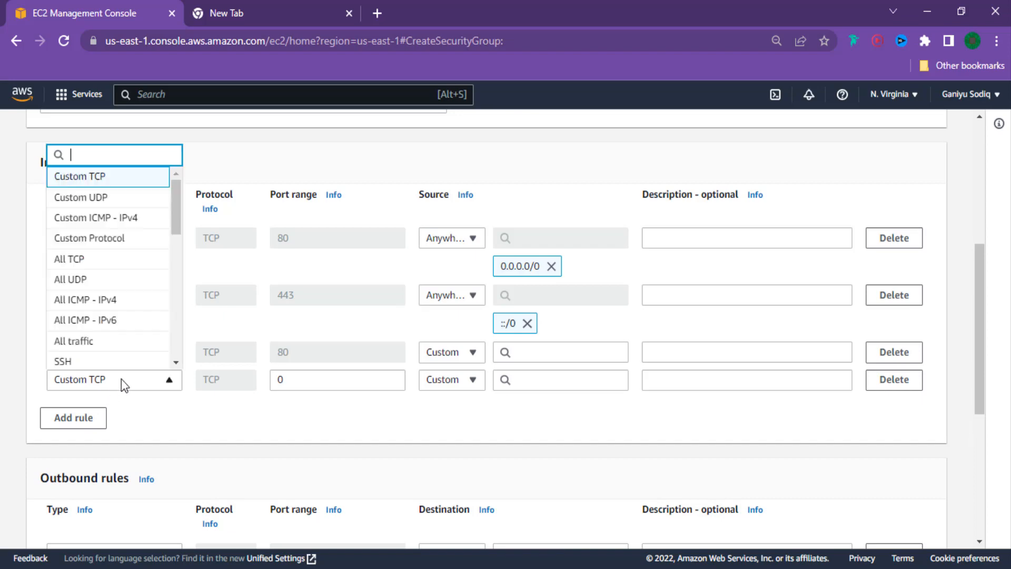
text(h)
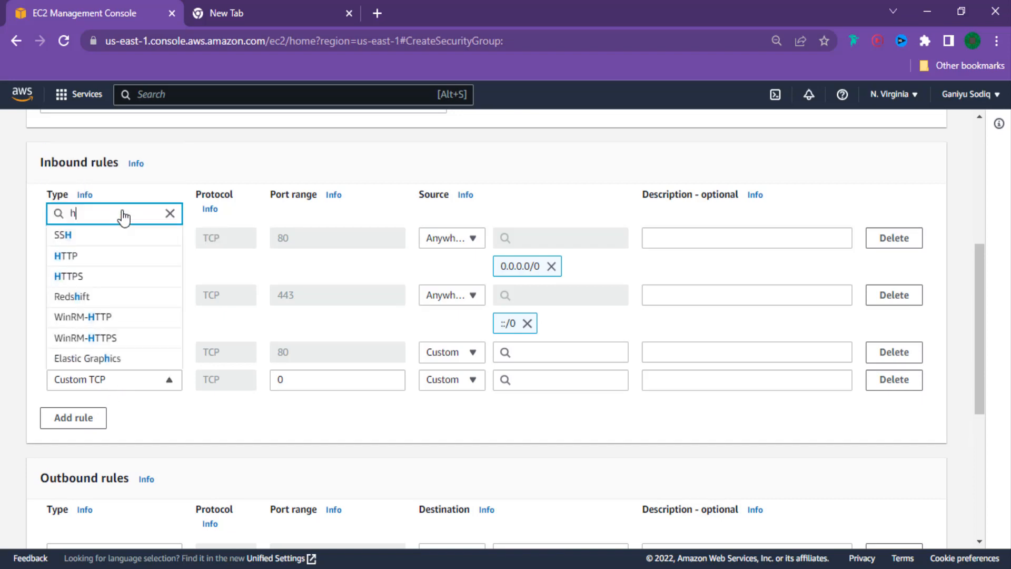
text(tt)
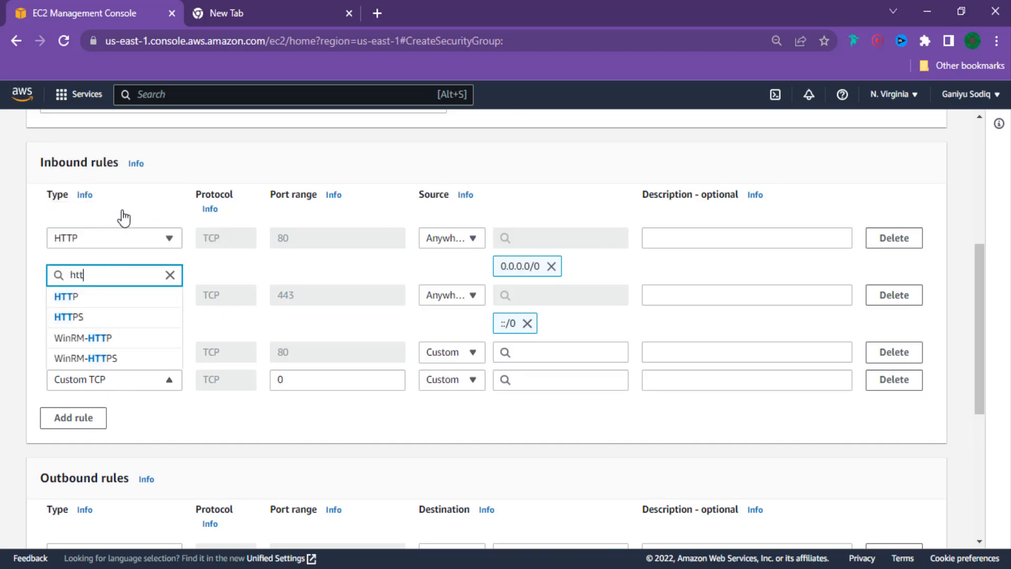
click(110, 322)
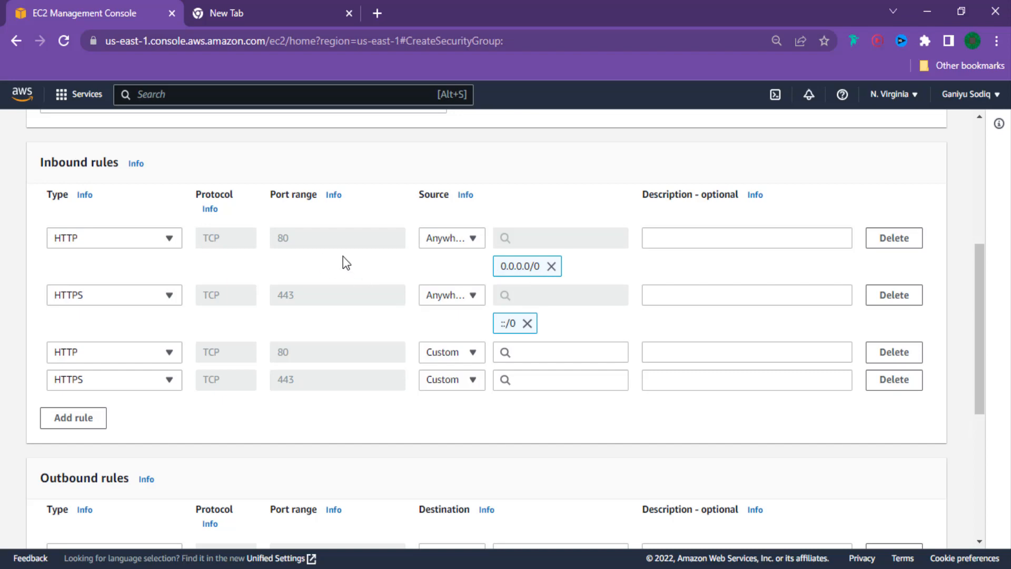
click(476, 234)
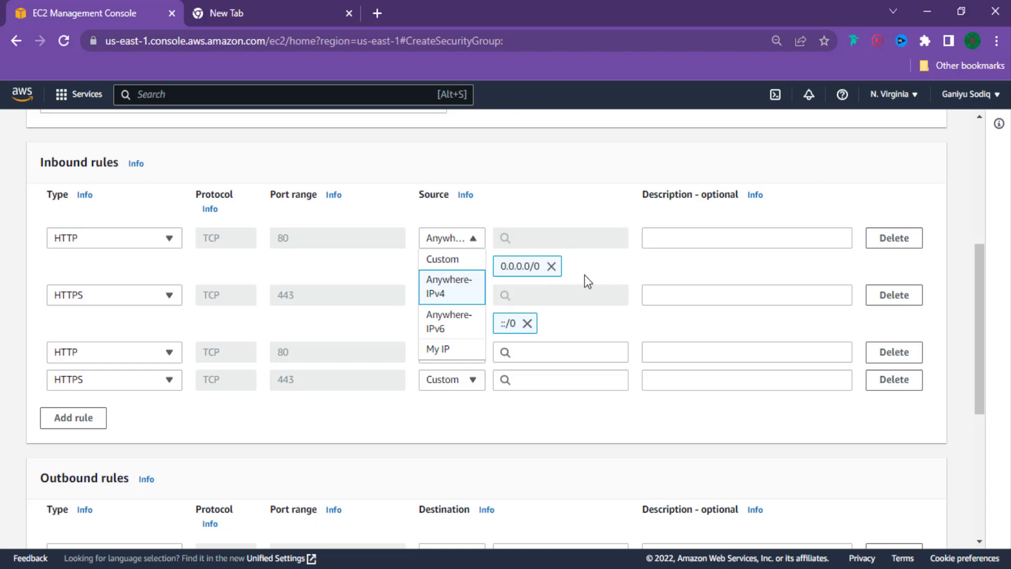
click(630, 271)
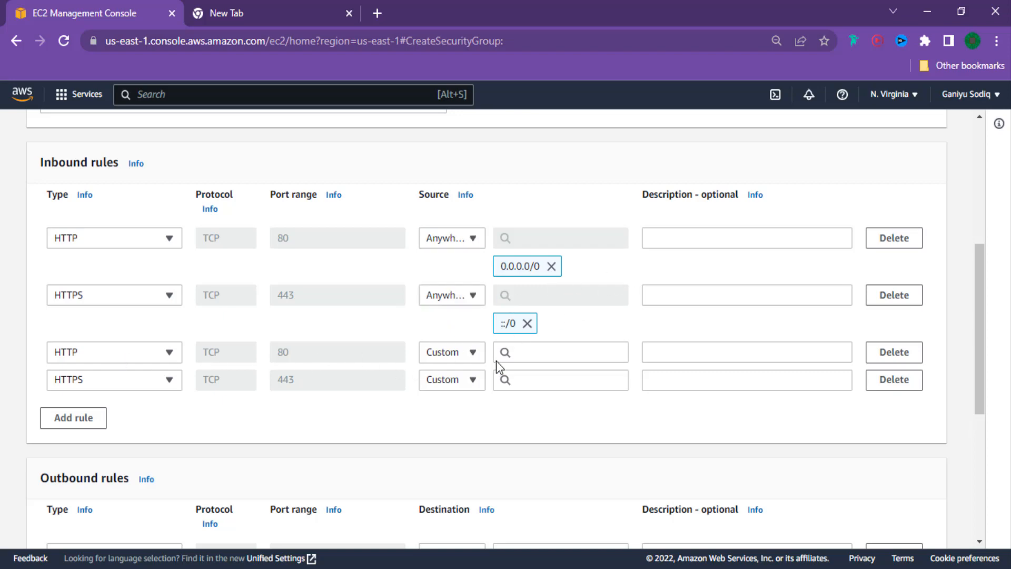
Set the source of the third inbound rule (HTTP) to Anywhere-IPv6 and that of the fourth (HTTPS) to Anywhere-IPv4.
click(470, 353)
click(457, 439)
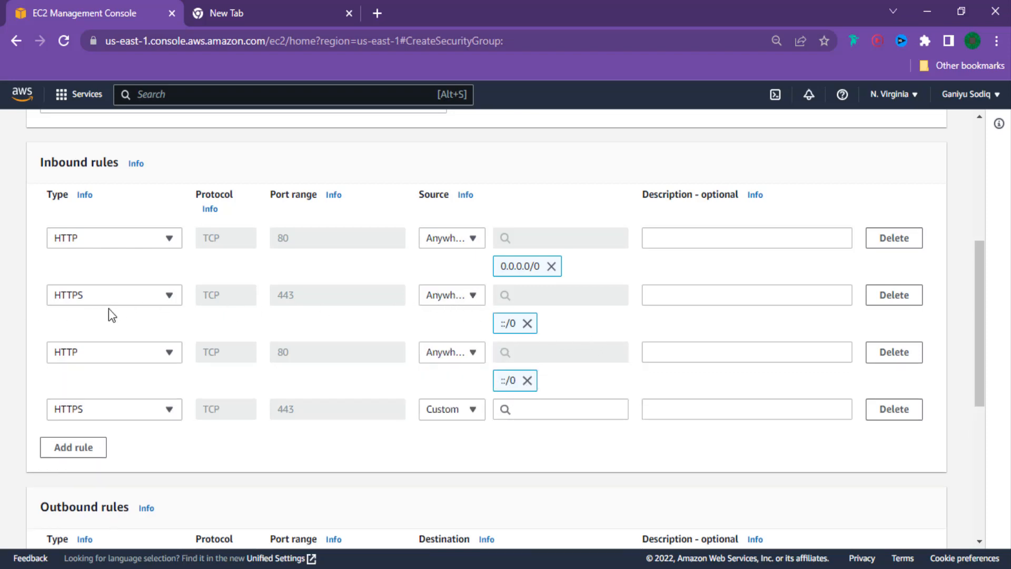
click(473, 417)
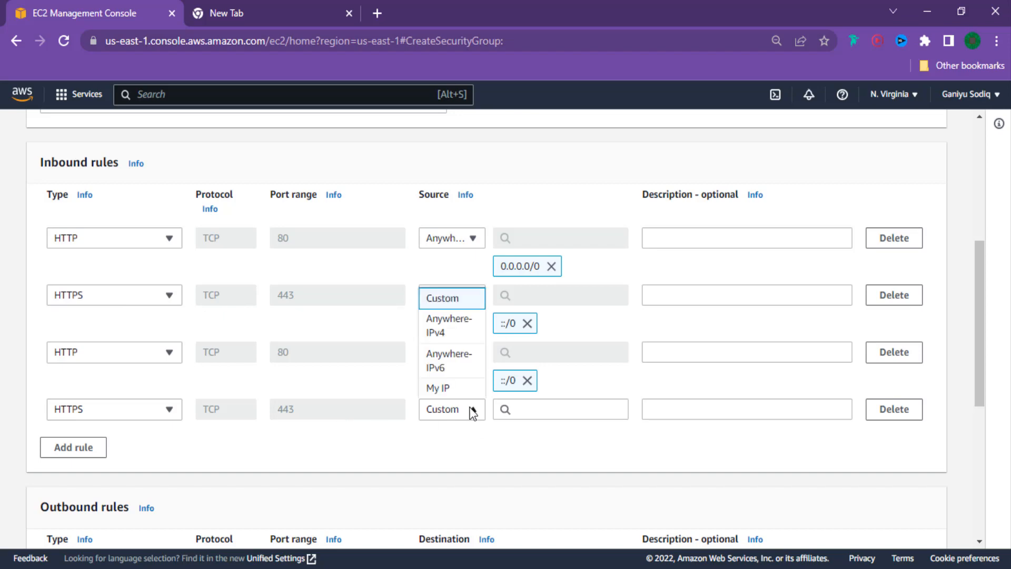
click(464, 336)
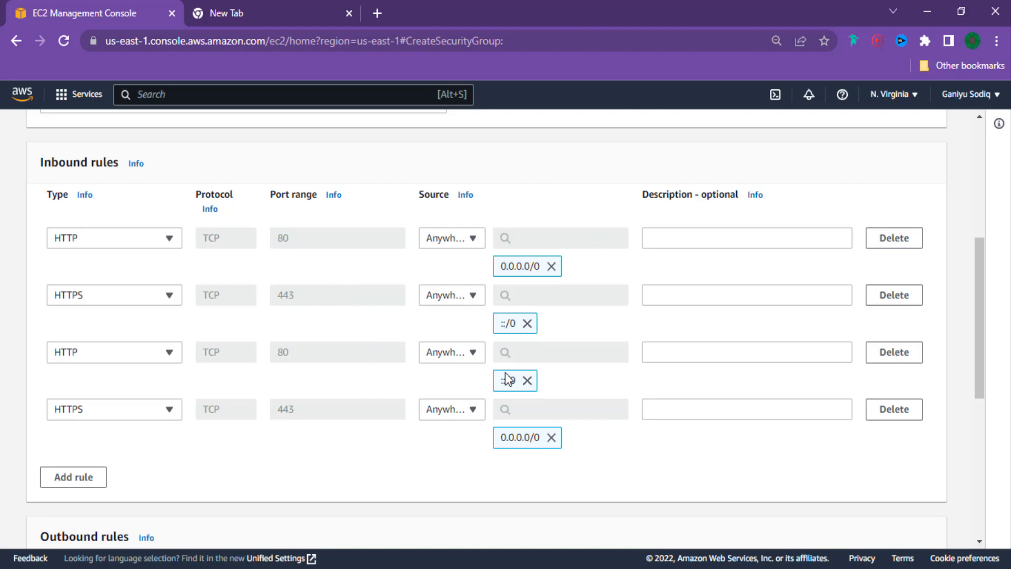
scroll(507, 377, up, 3)
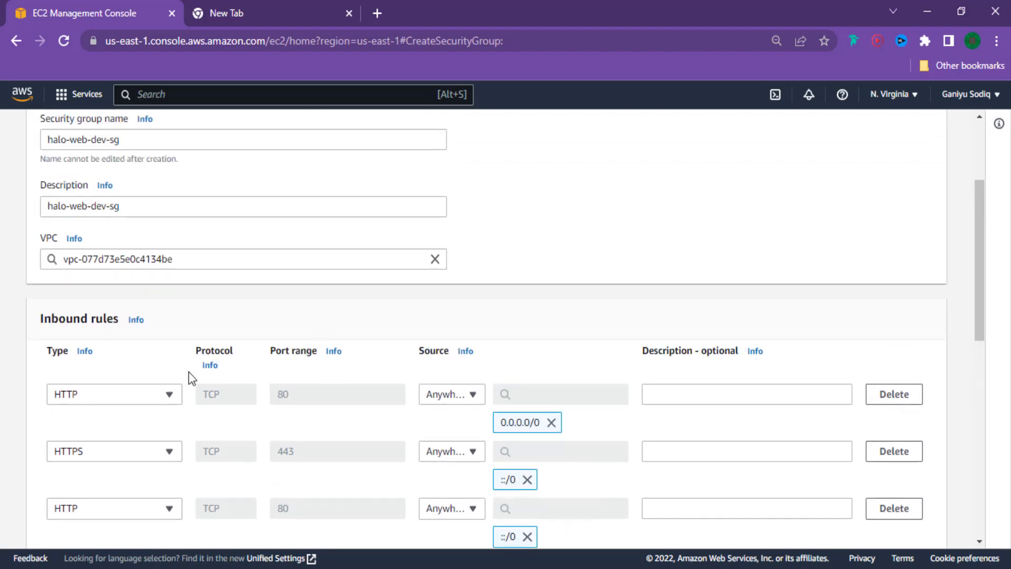
click(166, 395)
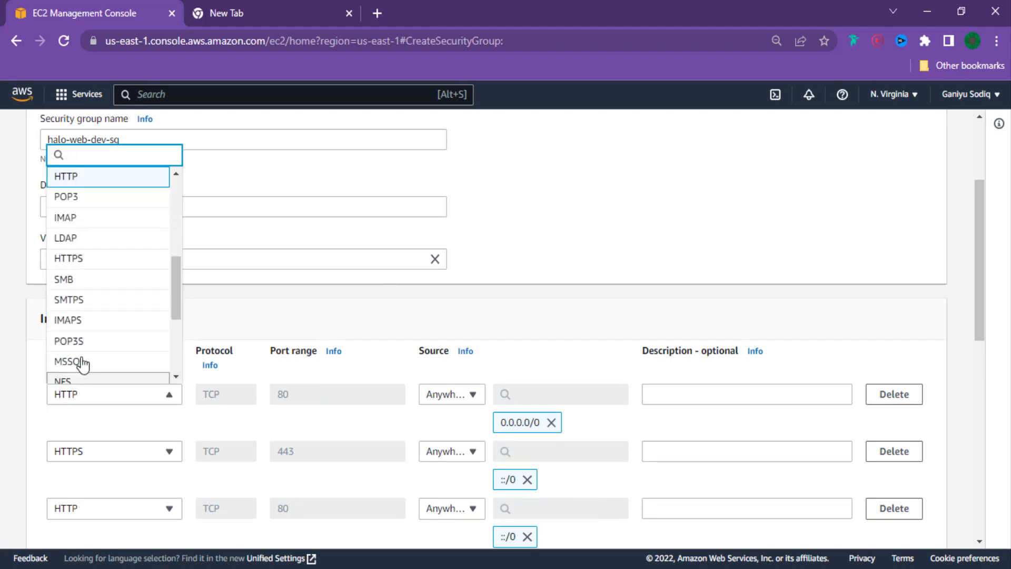
click(36, 351)
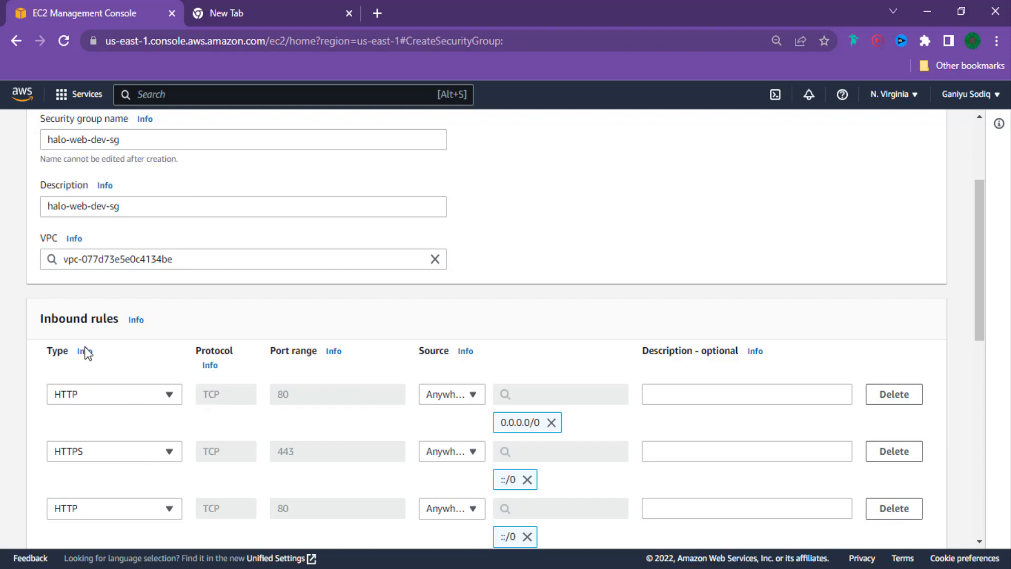
Describe the first inbound rule as "allow http from ipv4" and the second as "allow https from ipv6".
scroll(209, 441, down, 3)
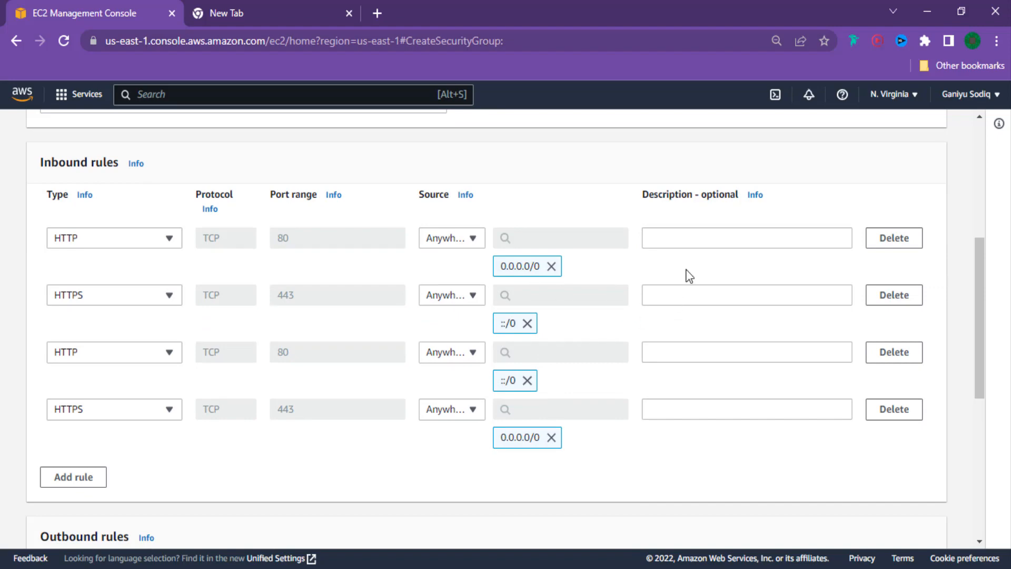
click(685, 240)
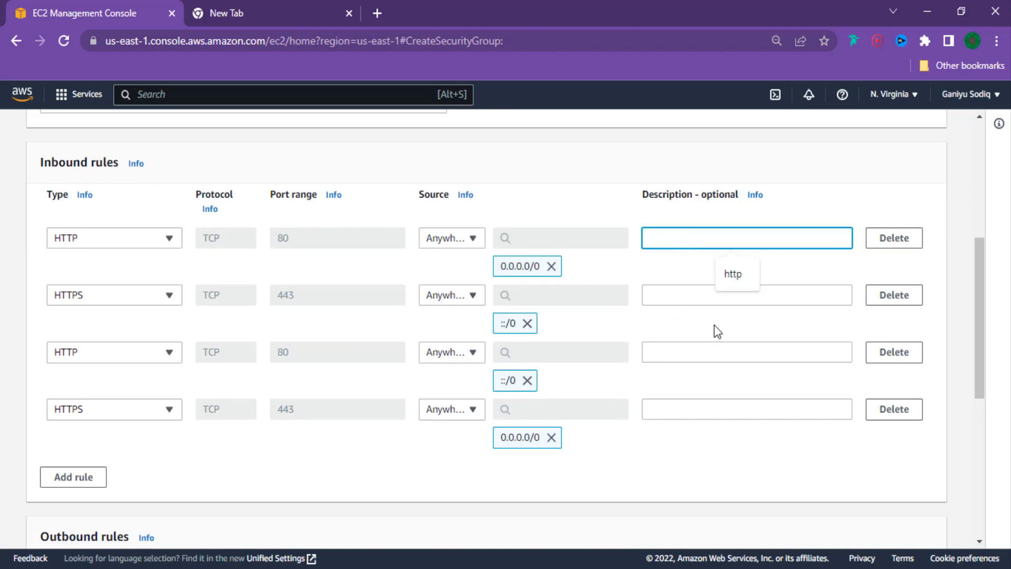
text(allow)
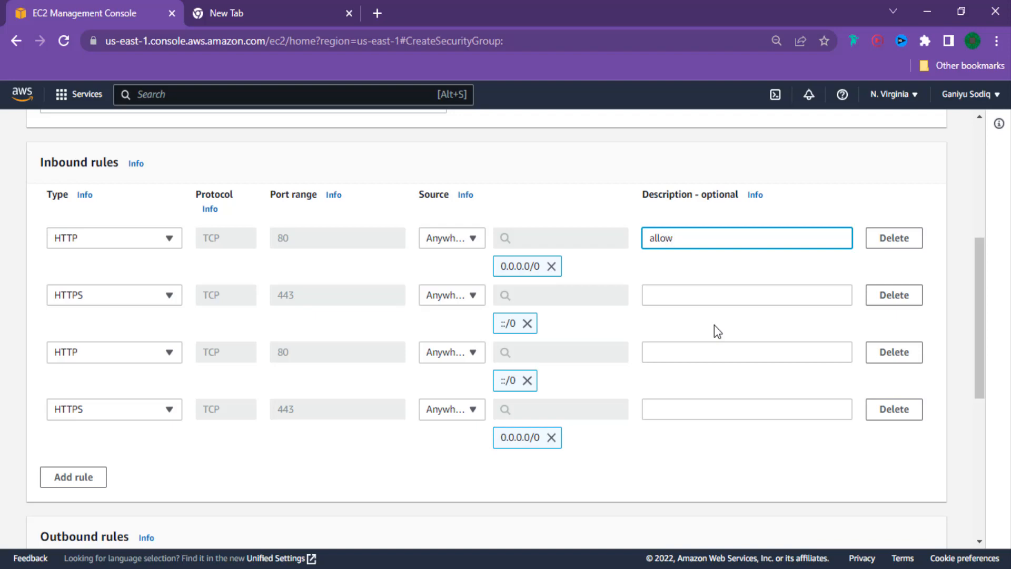
text( http from ipv4)
click(721, 293)
text(al)
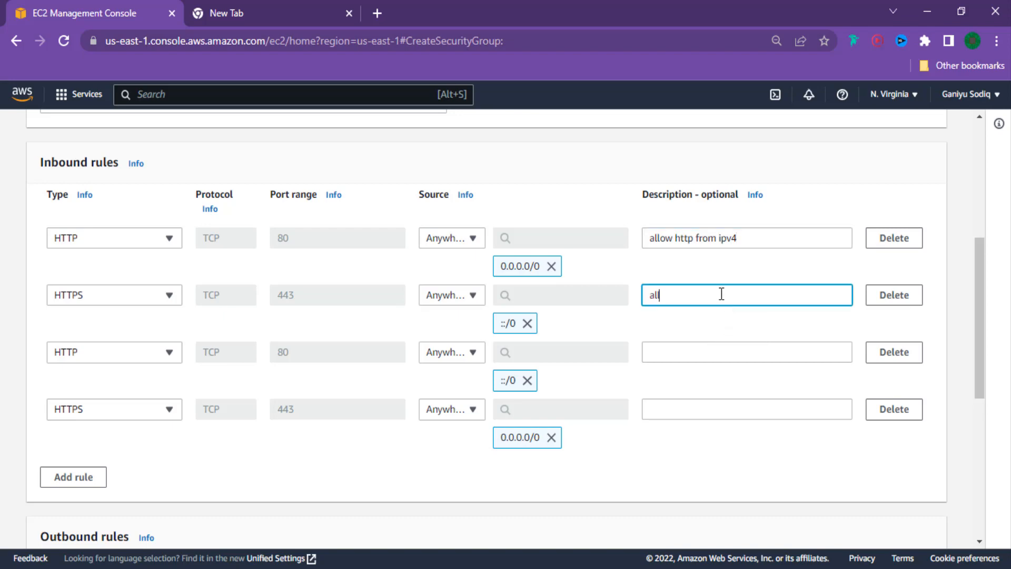
text(low https from ipv4)
key(BackSpace)
text(6)
Copy the first rule's description into the fourth inbound rule and change it to "allow https from ipv4".
click(695, 238)
triple_click(695, 238)
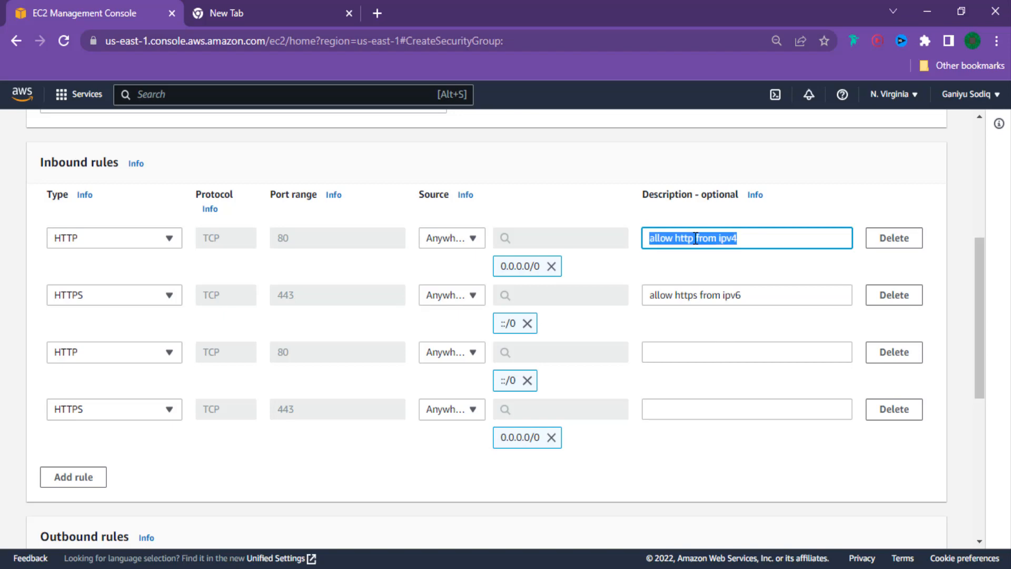
right_click(712, 246)
click(737, 296)
click(689, 356)
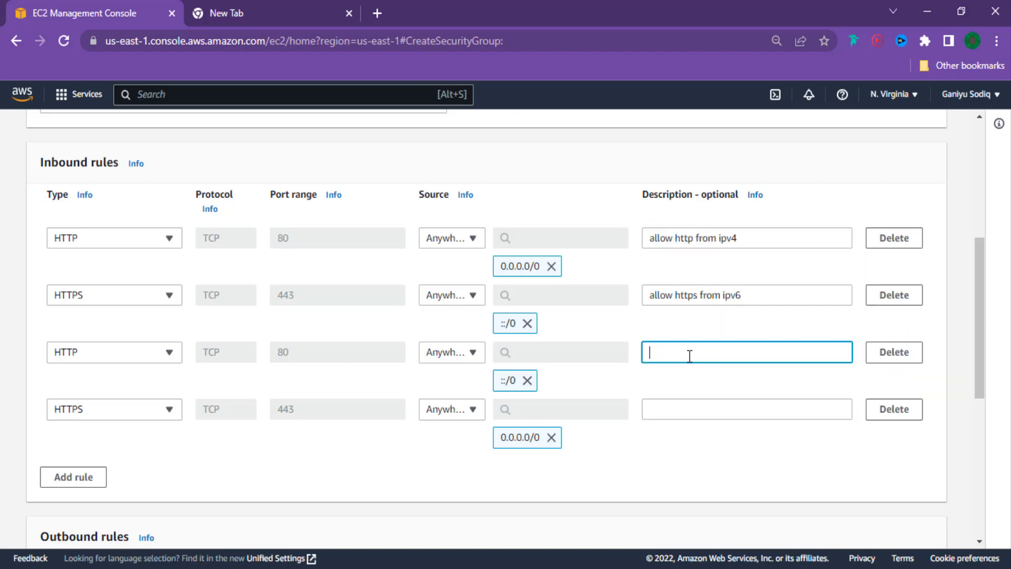
click(686, 409)
right_click(686, 411)
click(728, 283)
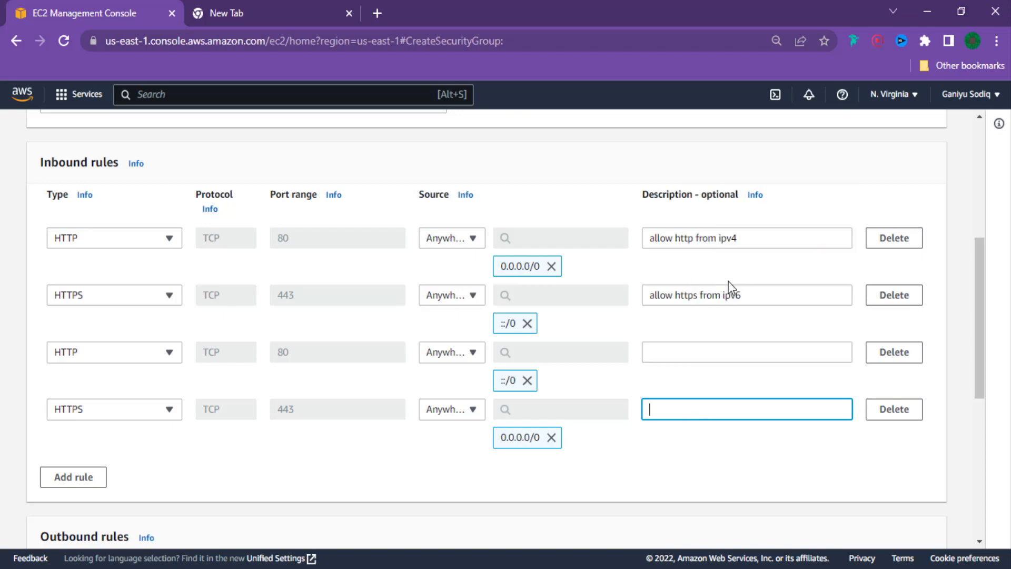
click(688, 410)
text(s from ipv4)
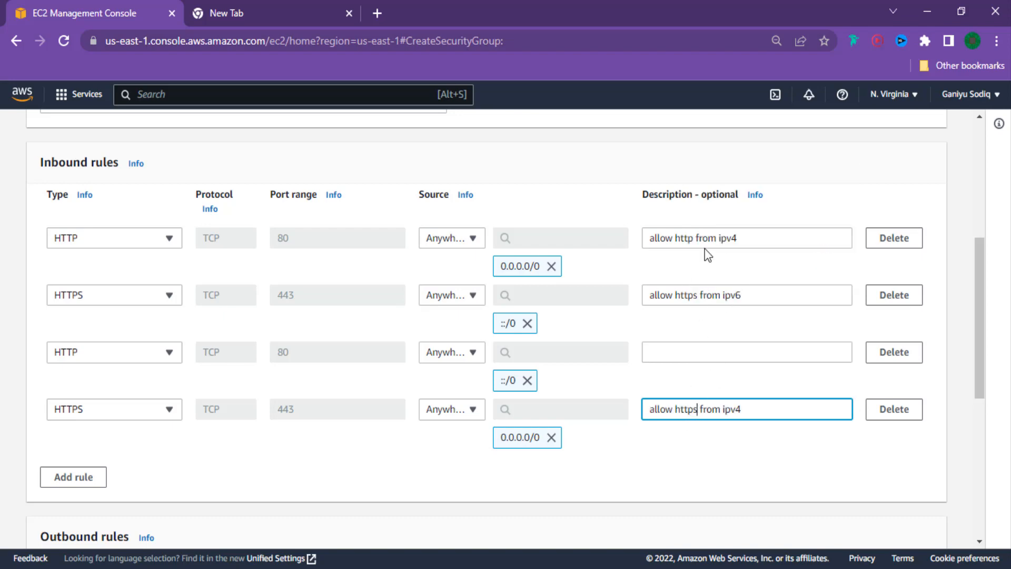
Copy the second rule's description into the third inbound rule and change it to "allow http from ipv6".
click(699, 298)
triple_click(698, 295)
right_click(699, 297)
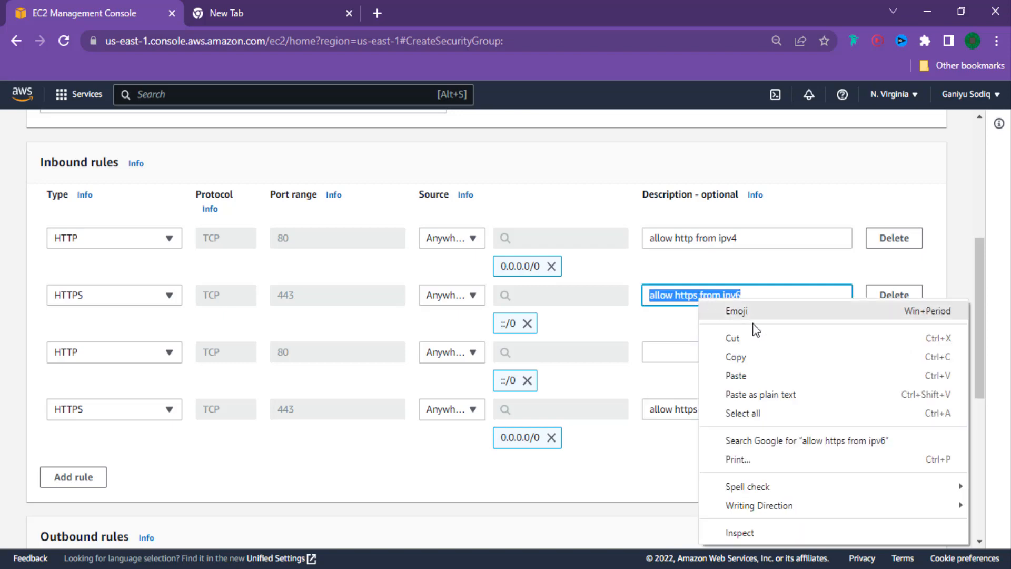
click(747, 356)
click(700, 354)
right_click(700, 354)
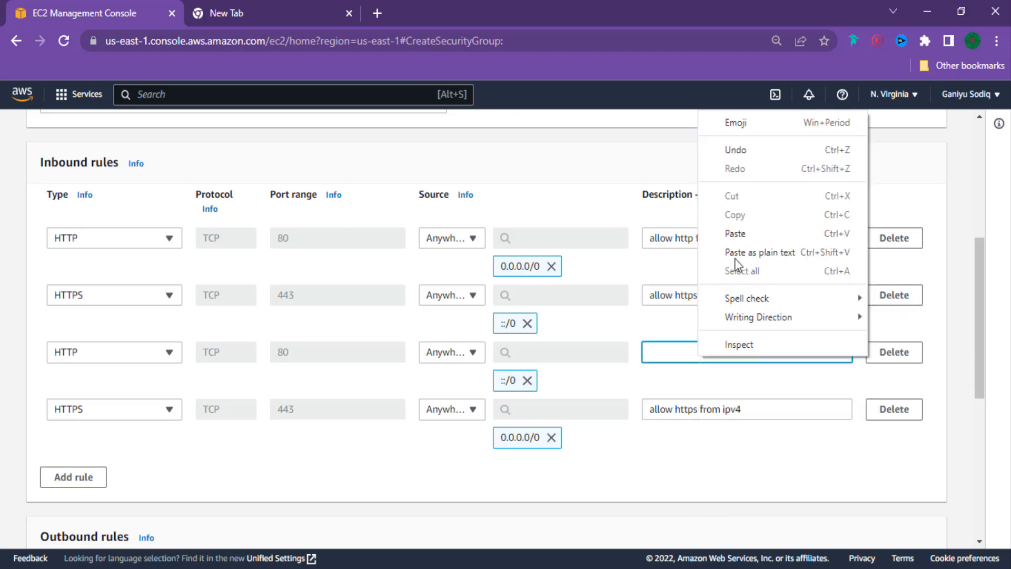
click(734, 234)
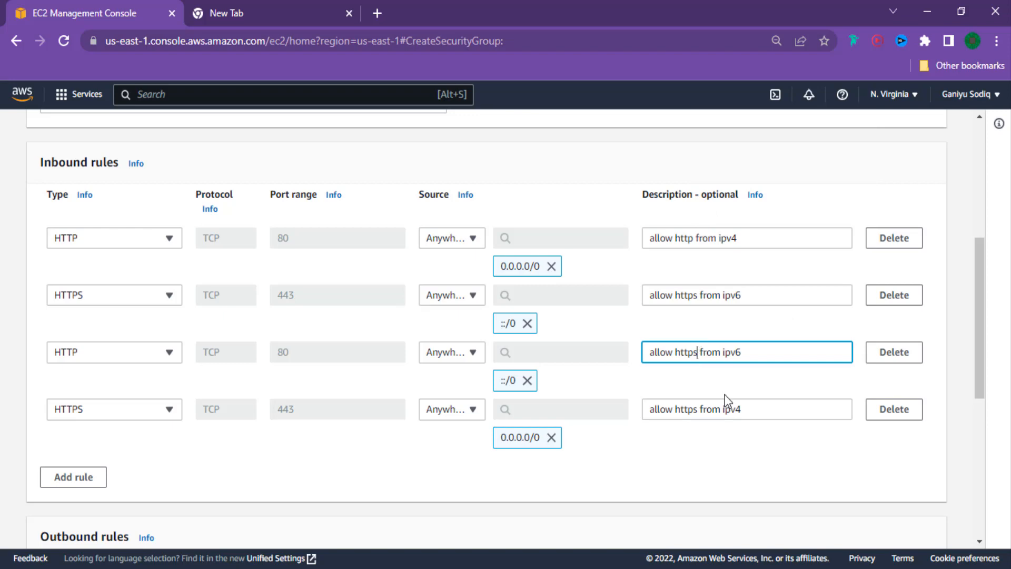
key(BackSpace)
click(752, 457)
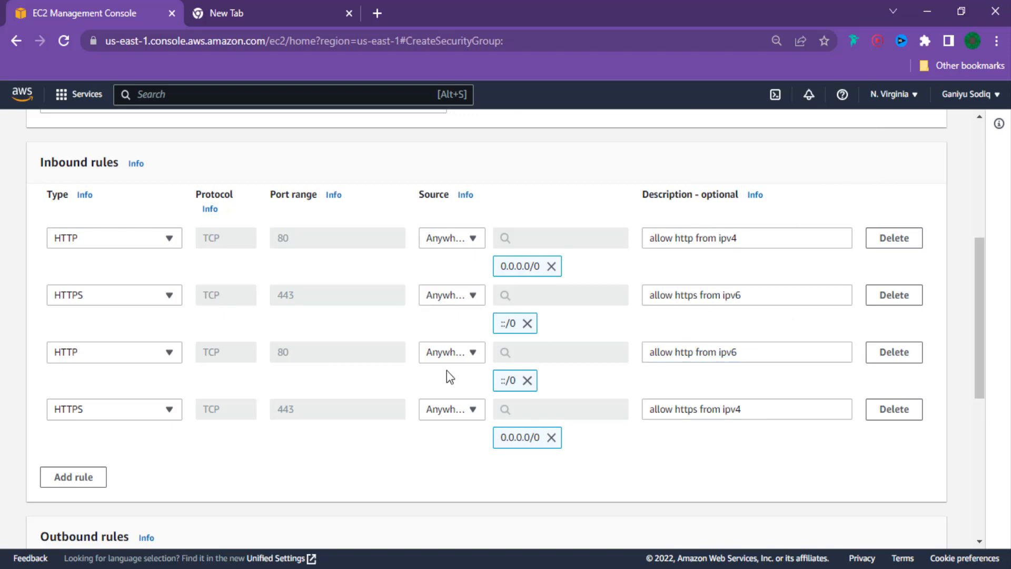
Keep the default outbound rule, add no tags, and create the security group.
scroll(630, 396, down, 3)
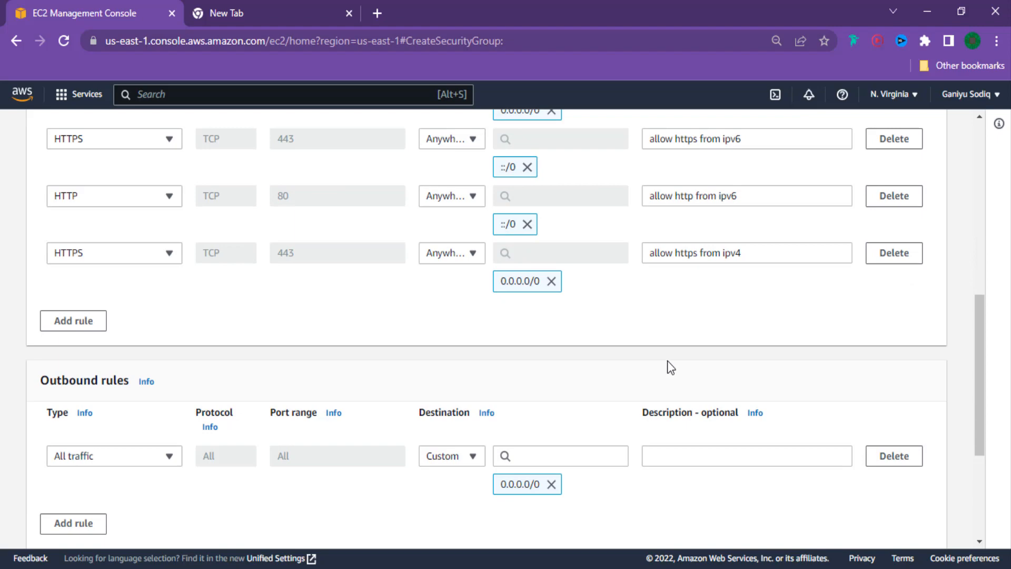
scroll(670, 367, down, 4)
scroll(667, 365, up, 4)
scroll(667, 366, down, 3)
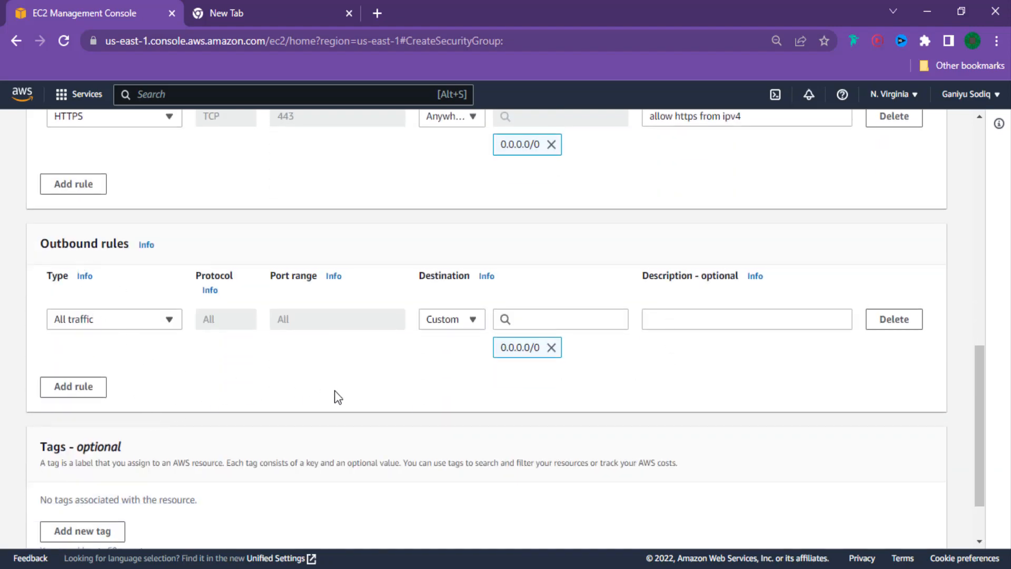
scroll(408, 401, down, 2)
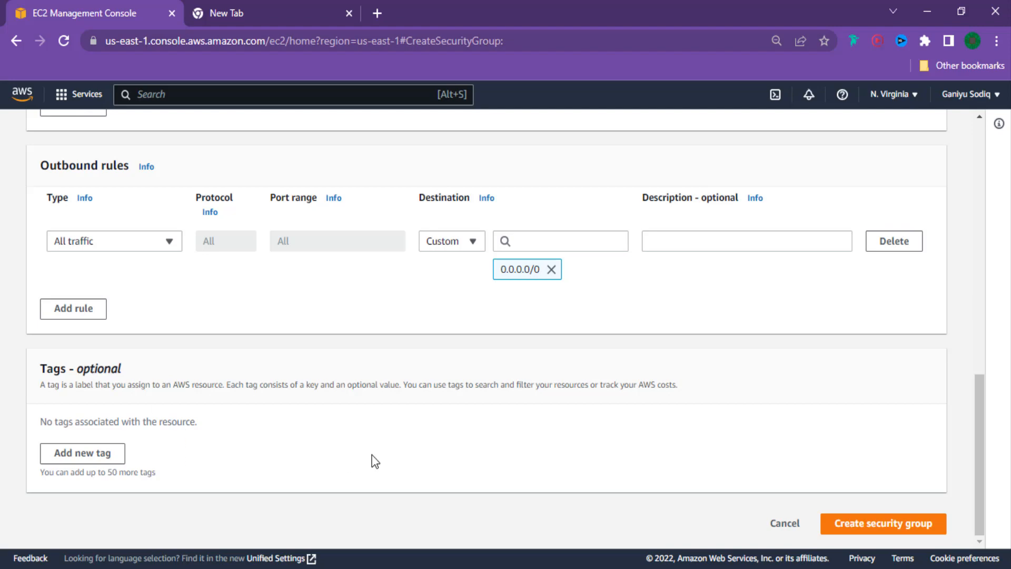
click(899, 534)
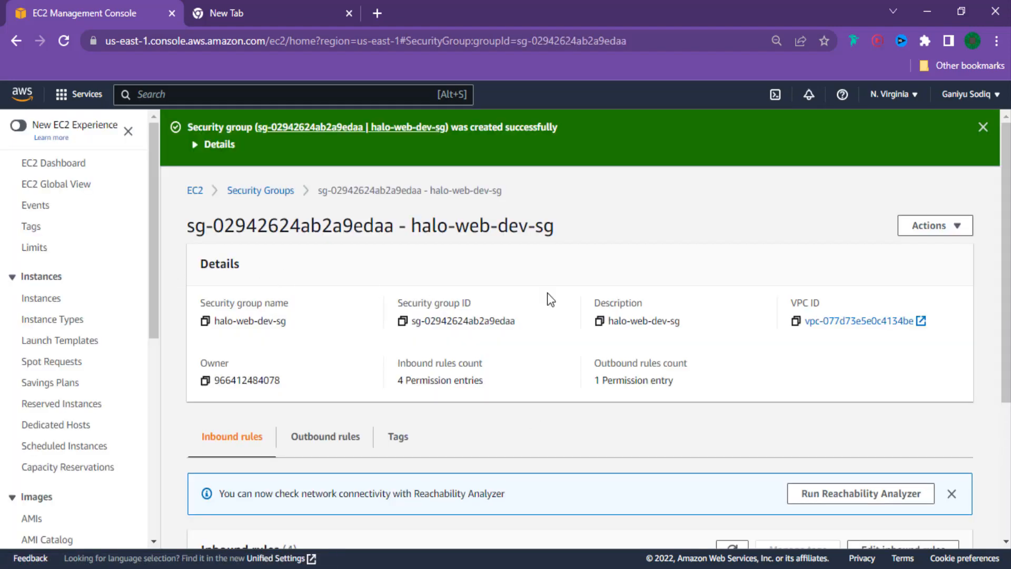
Review the inbound and outbound rules of the new security group, including the inbound sources and descriptions.
scroll(788, 322, down, 4)
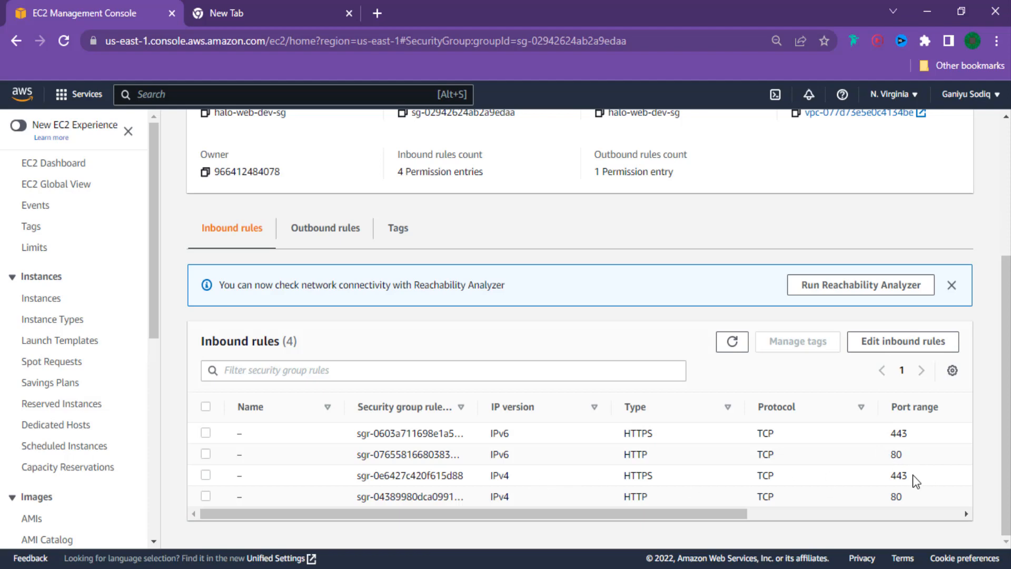
drag(618, 515, 861, 514)
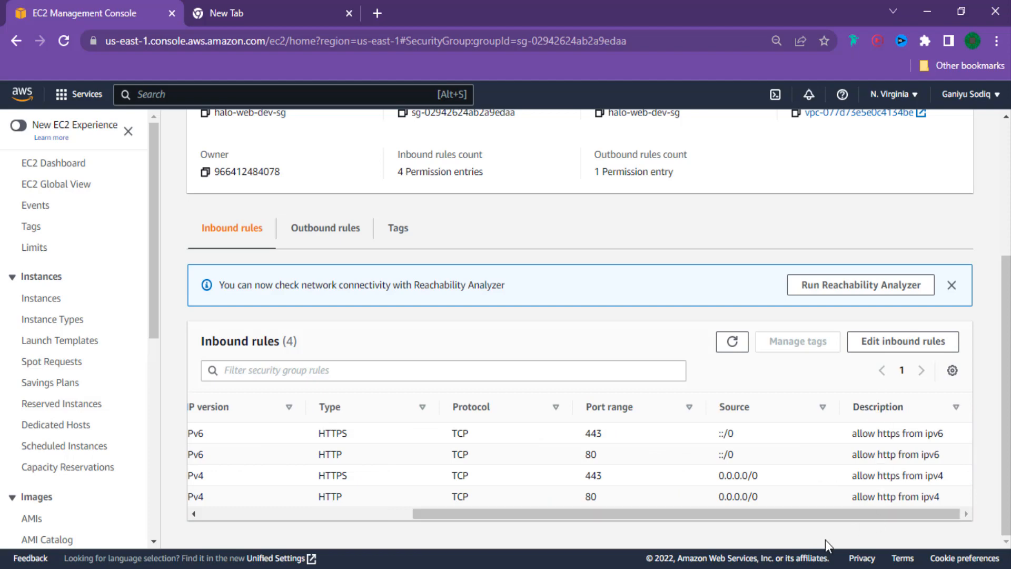
drag(702, 517, 413, 511)
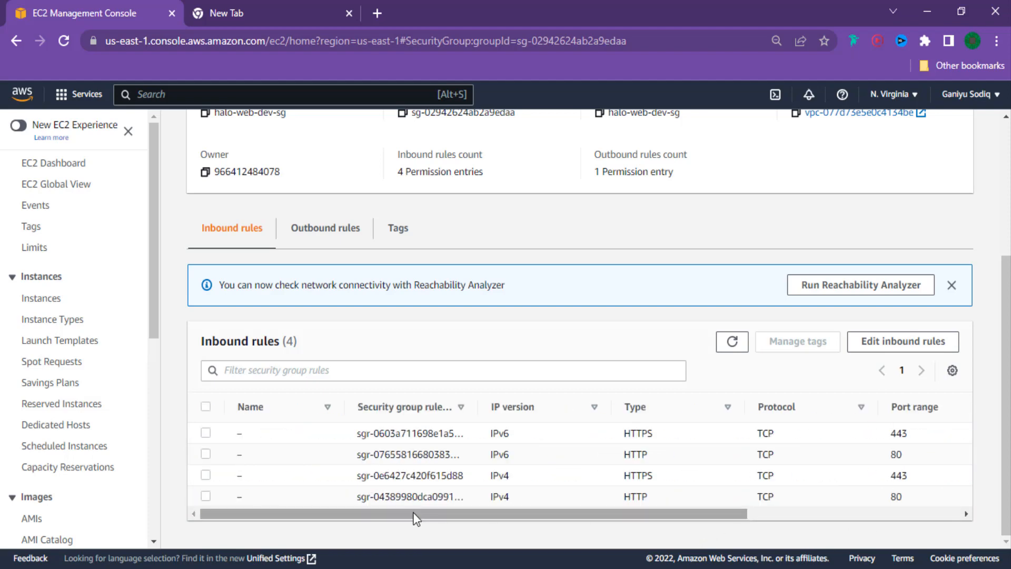
scroll(375, 423, up, 4)
scroll(358, 368, down, 4)
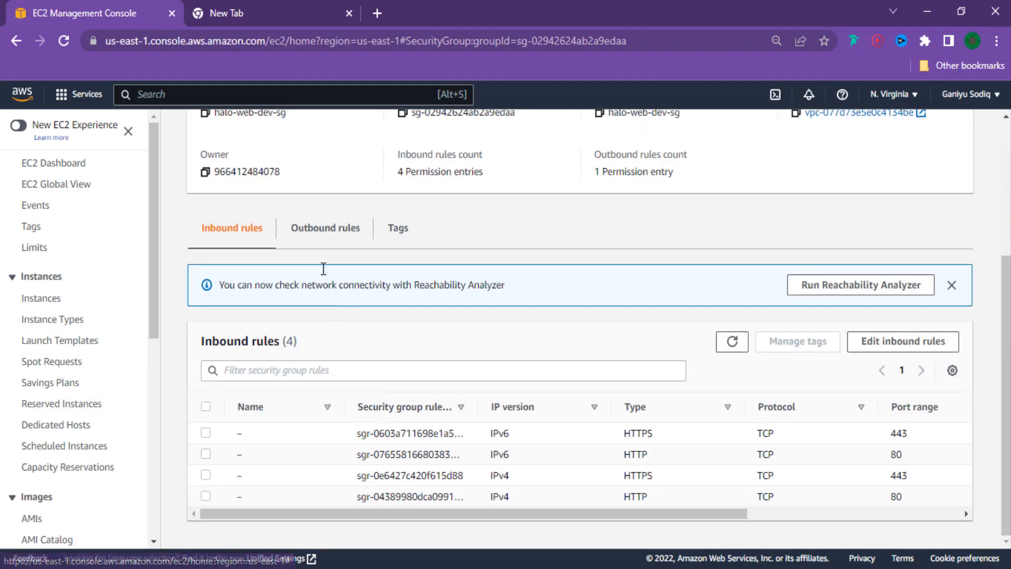
click(309, 231)
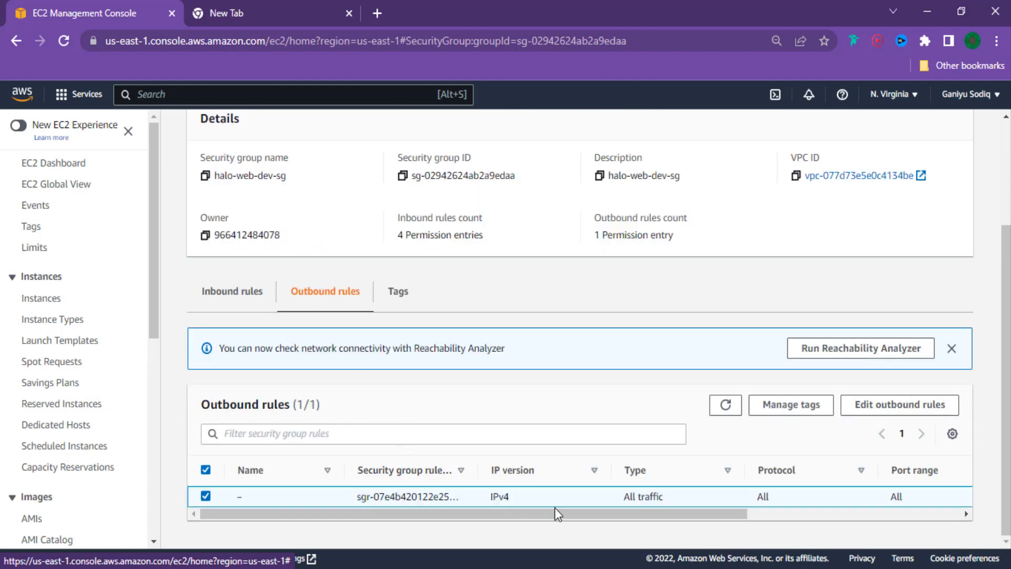
click(227, 298)
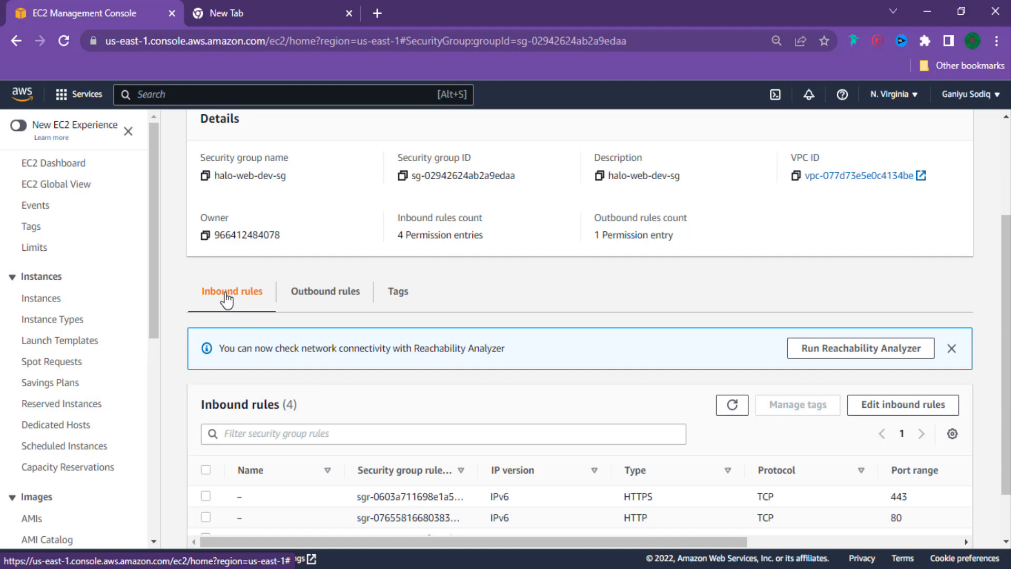
Return to the list of security groups, select halo-web-dev-sg and examine its details.
scroll(499, 314, up, 1)
scroll(499, 314, up, 3)
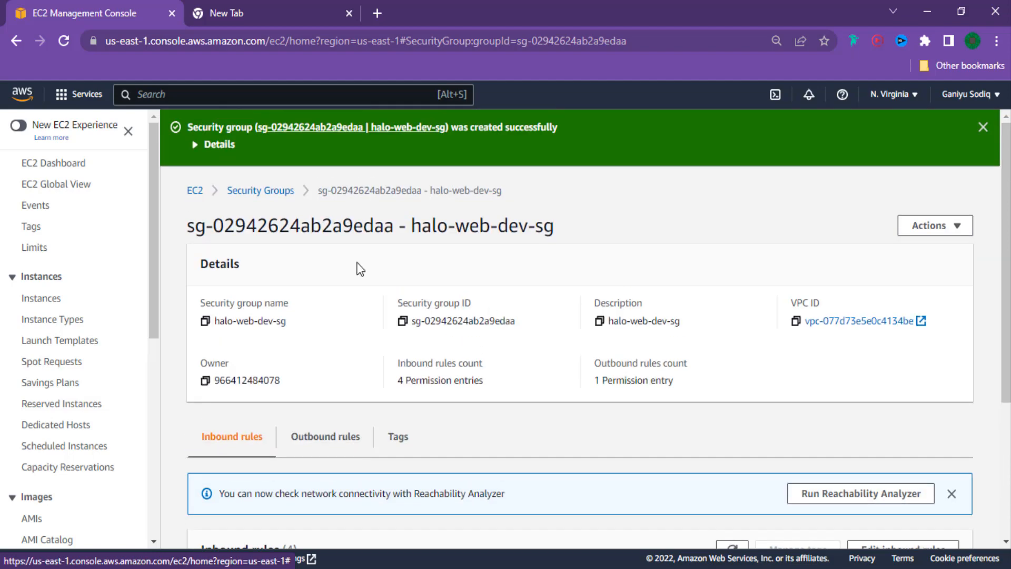
click(252, 193)
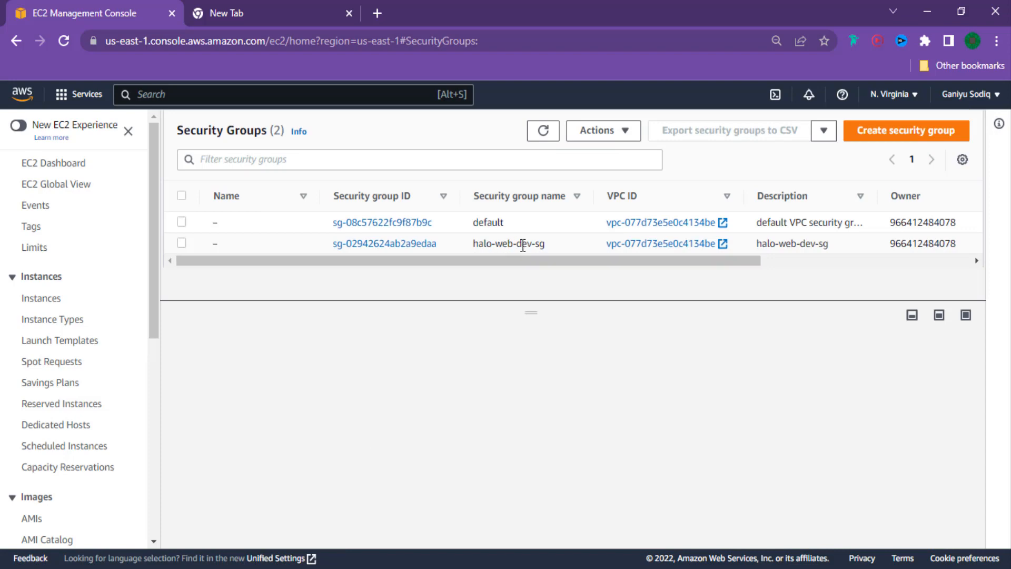
double_click(522, 245)
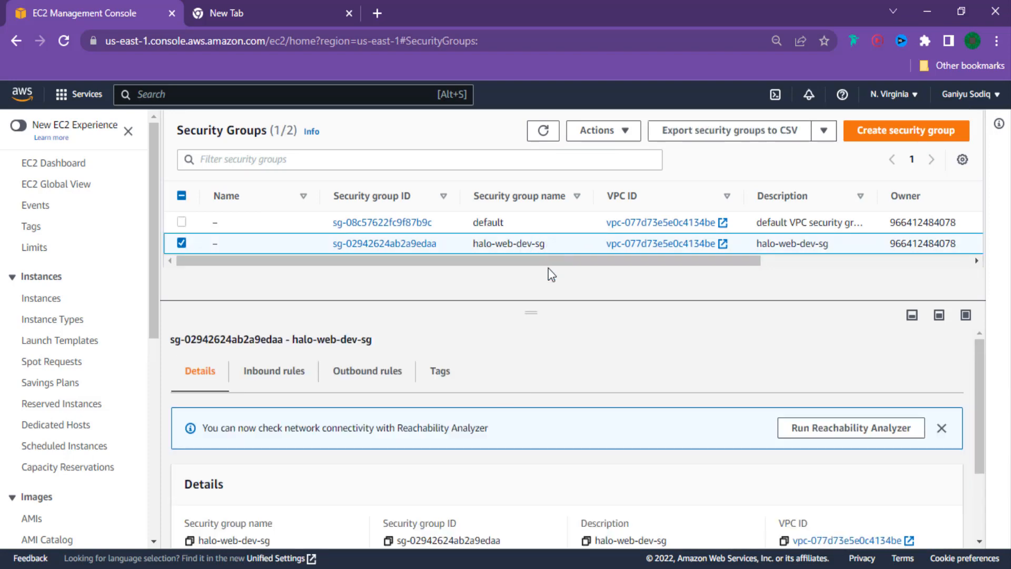
scroll(560, 479, down, 2)
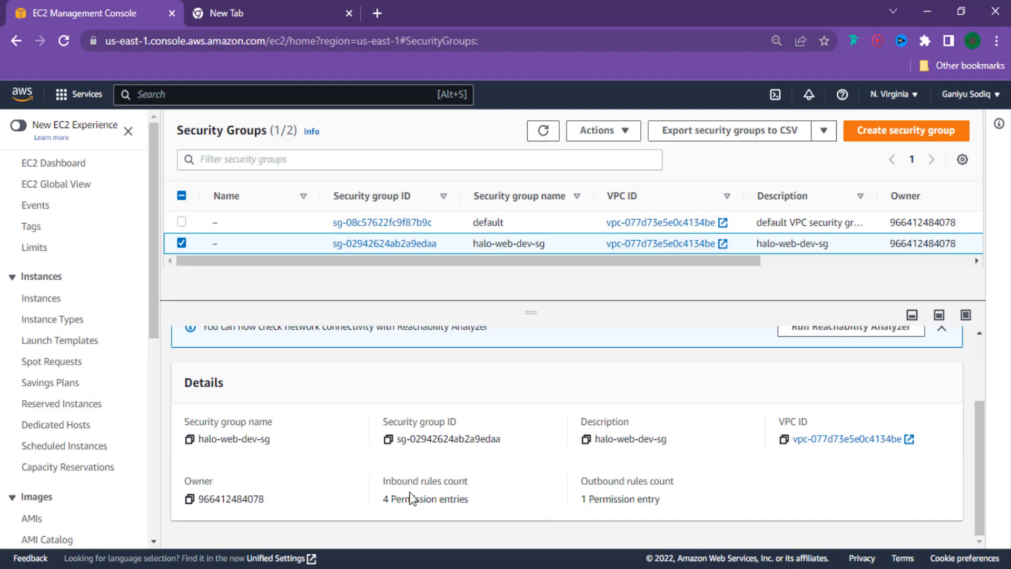
scroll(727, 483, up, 2)
scroll(728, 483, up, 1)
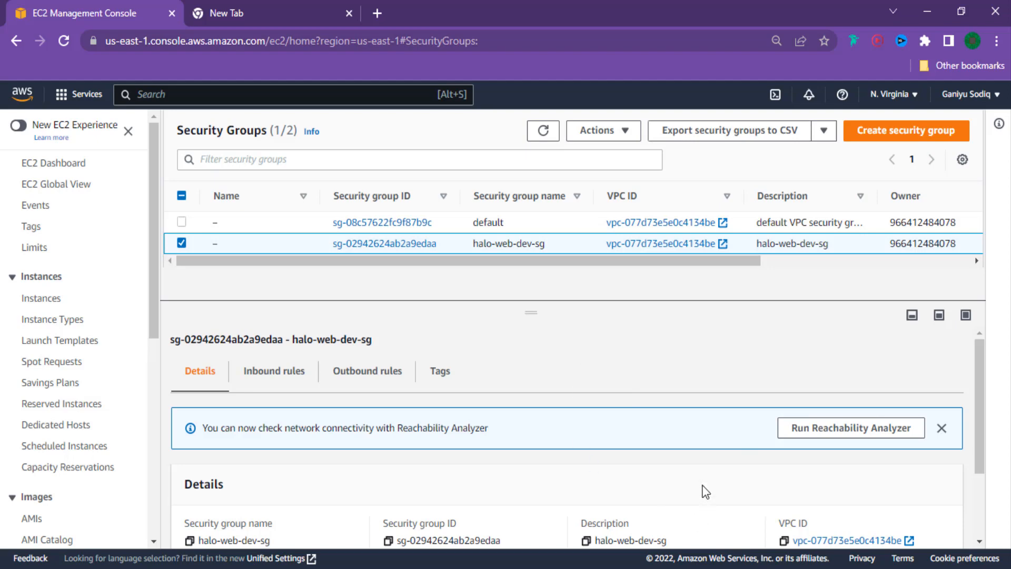
scroll(704, 492, down, 2)
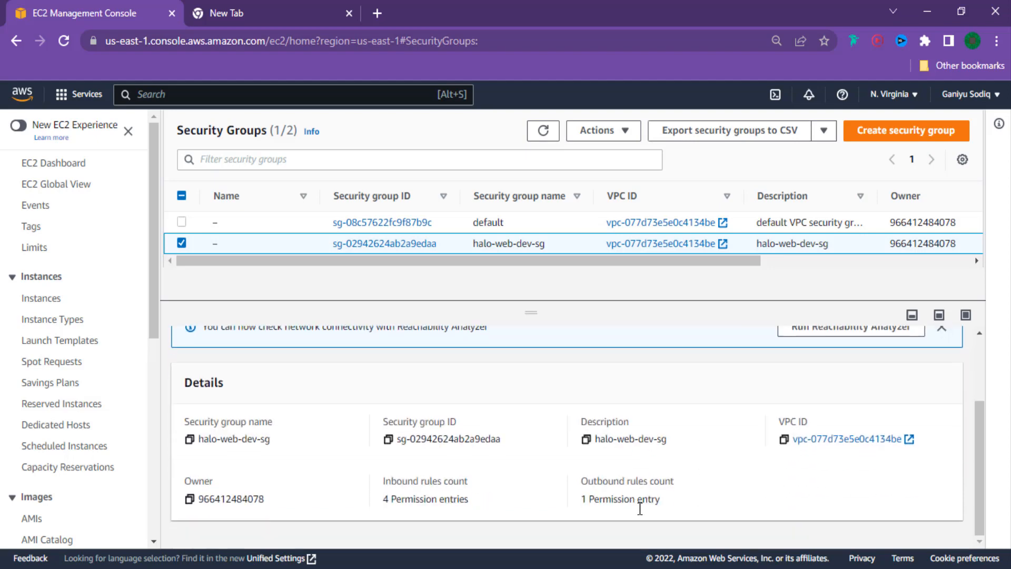